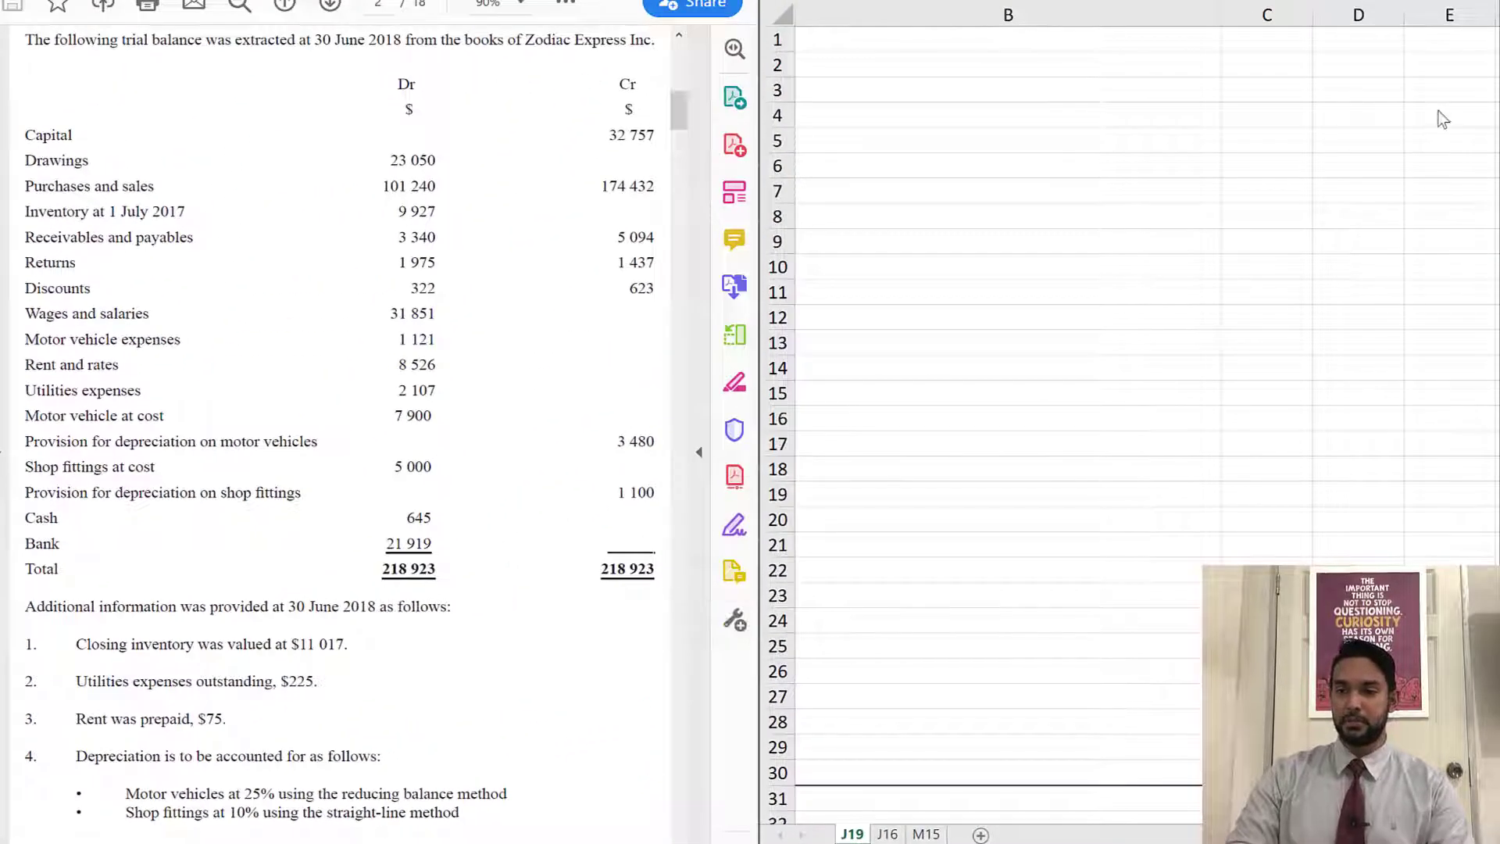
Step: Head the sheet from row 2 with Zodiac Express, Income statement and for the year ended 30 June 2018, plus $ over columns C, D and E
key(ctrl+space)
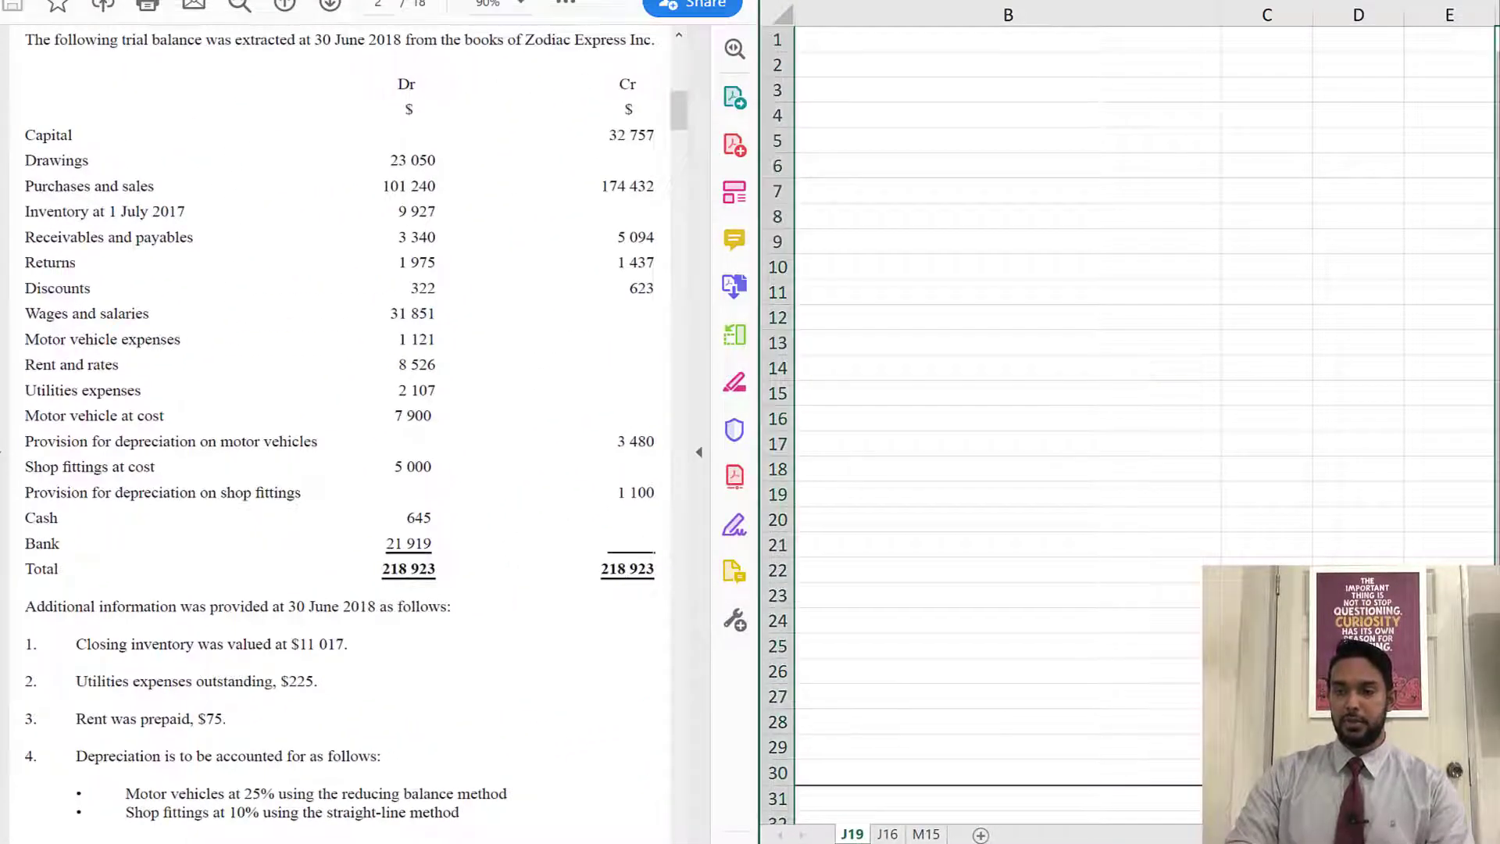
click(1008, 39)
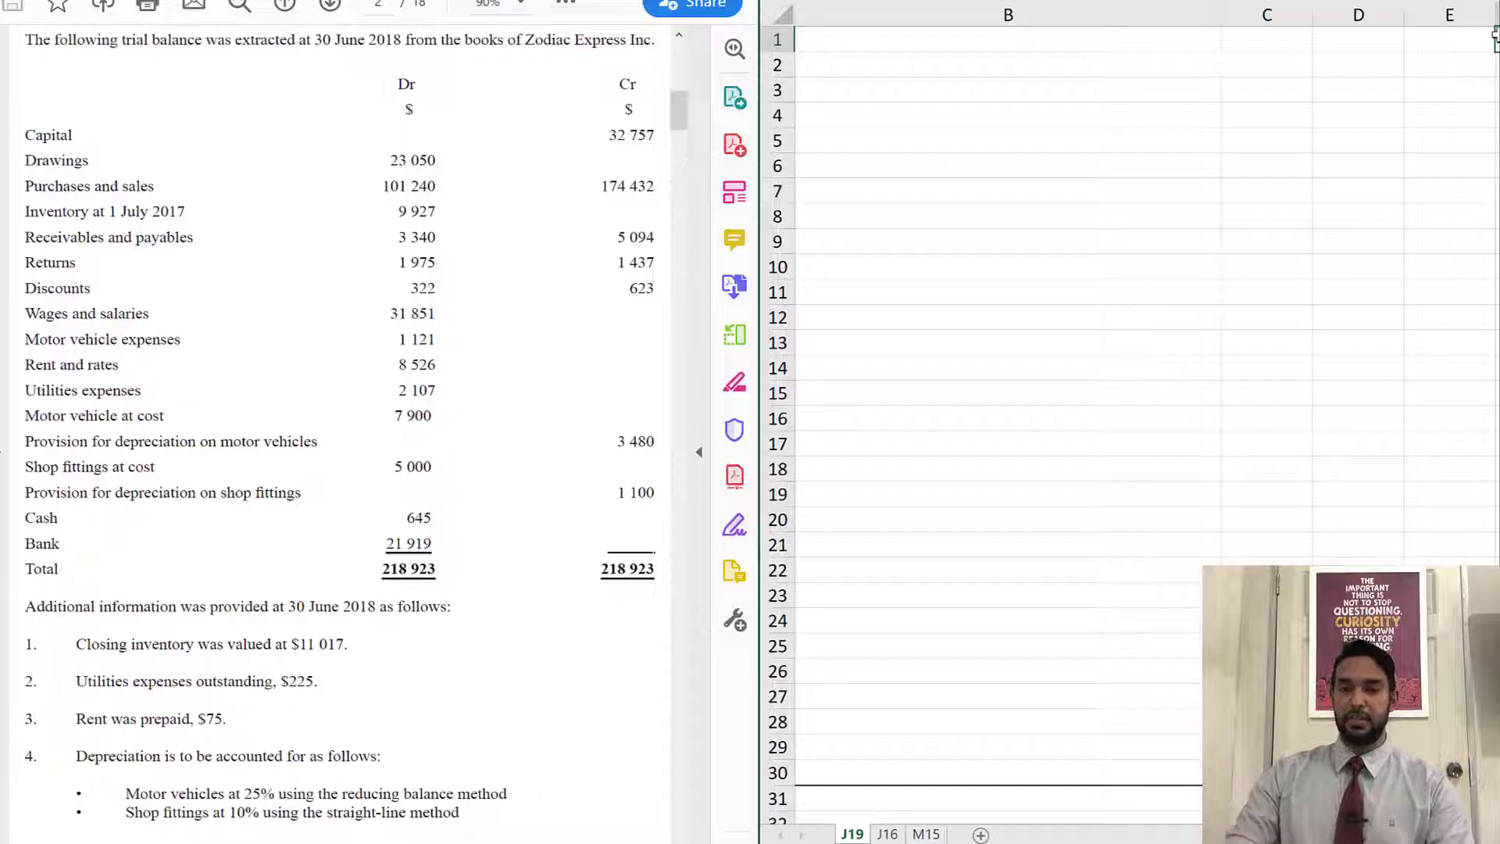
key(Down)
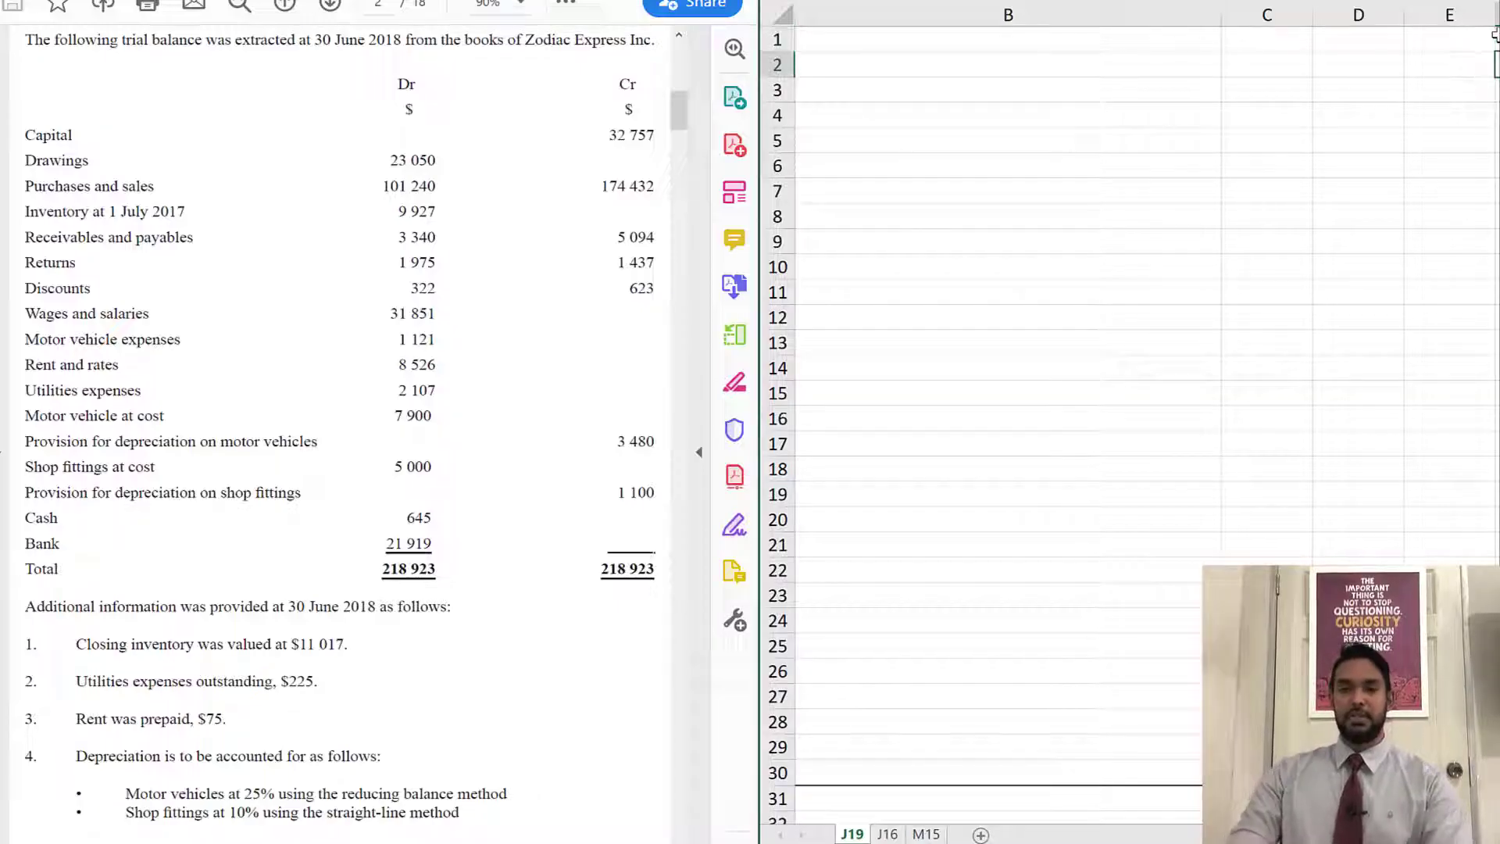
text(Zodiac Express)
key(Return)
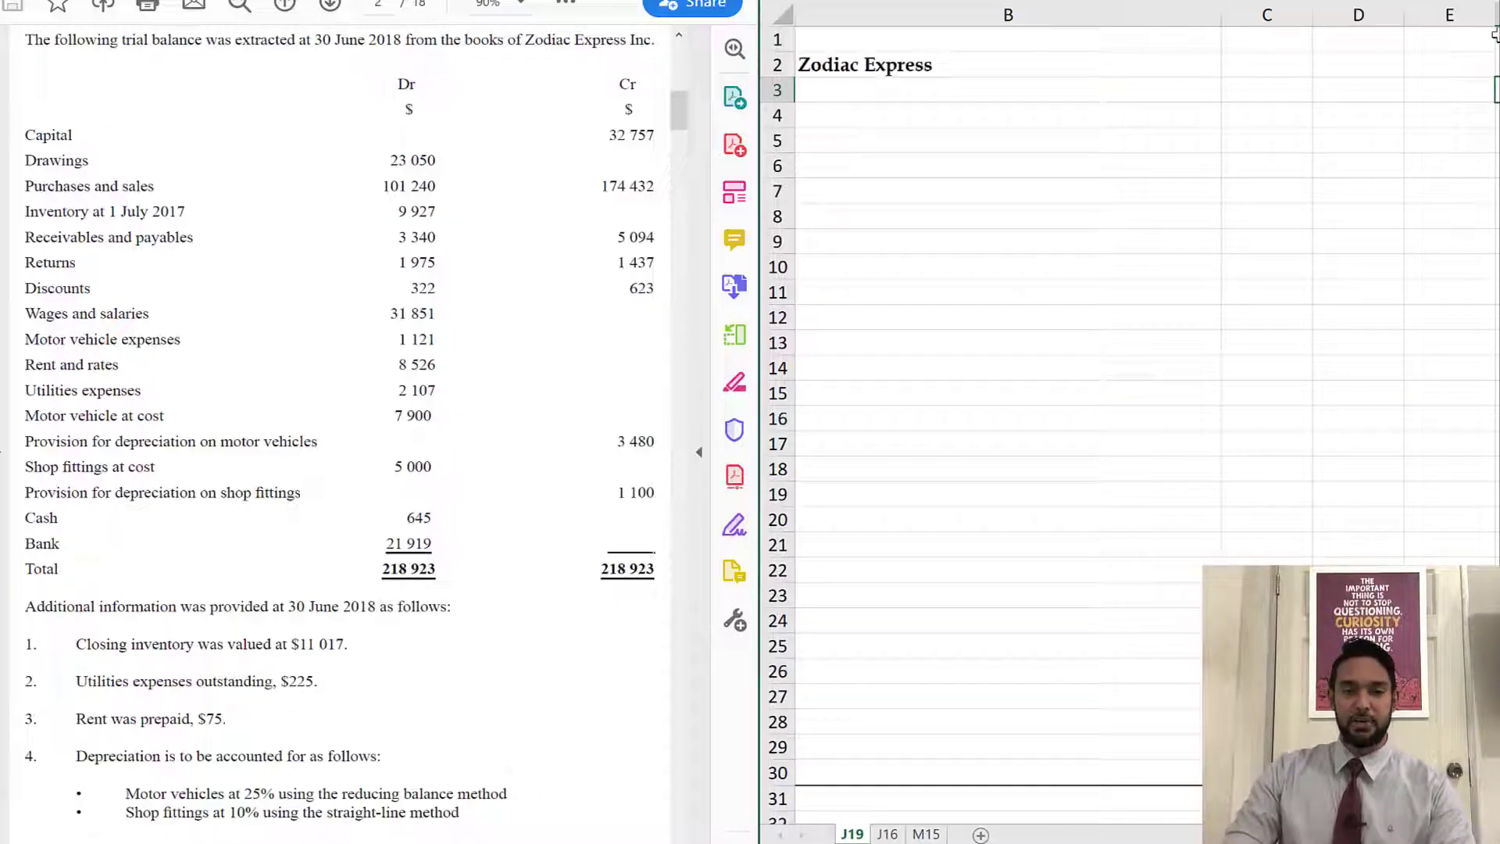
key(shift+Down)
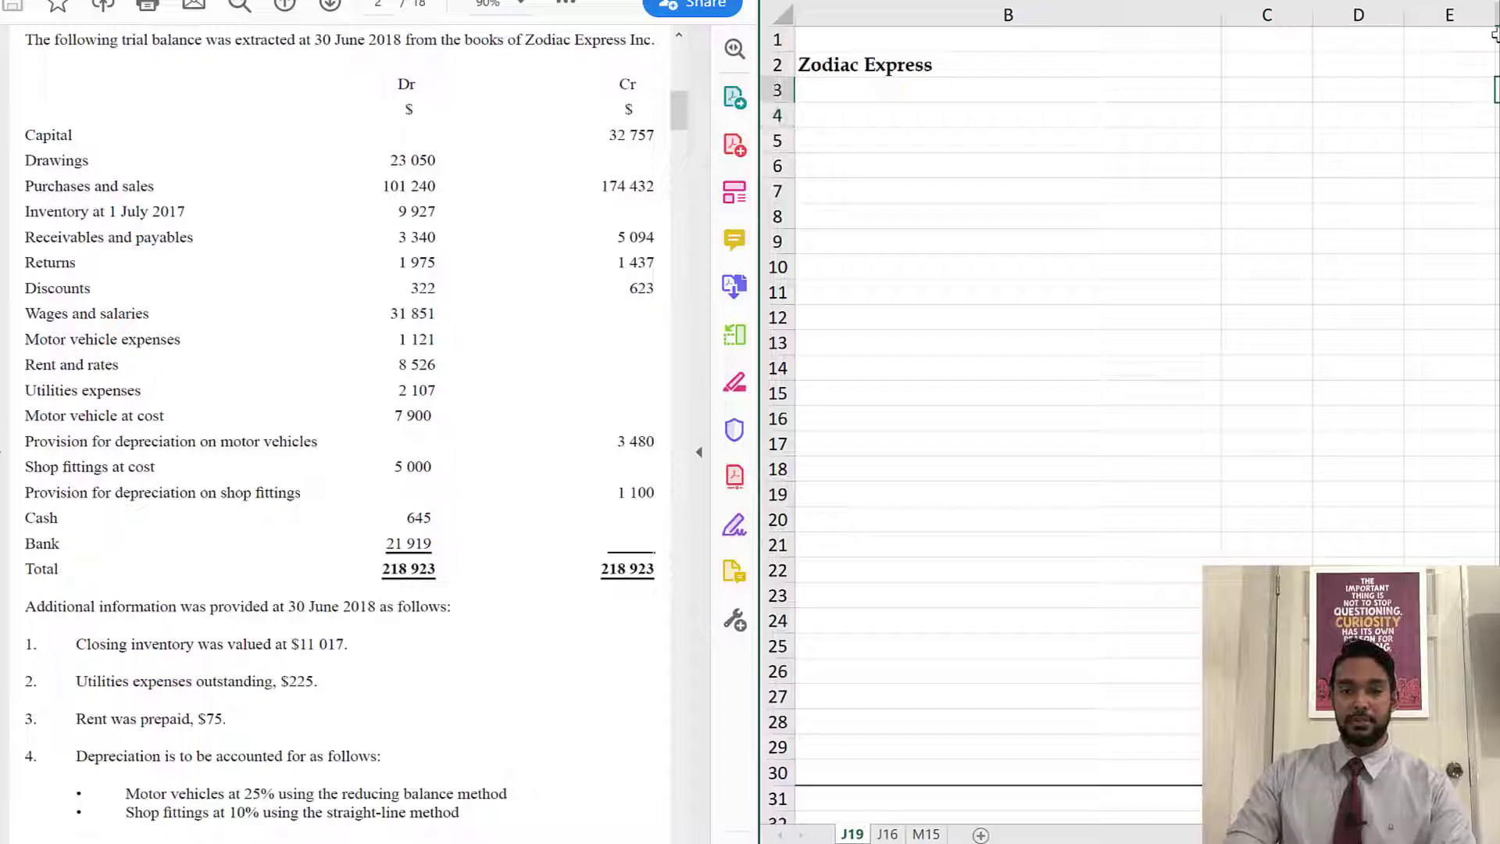
text(Income statement)
key(Return)
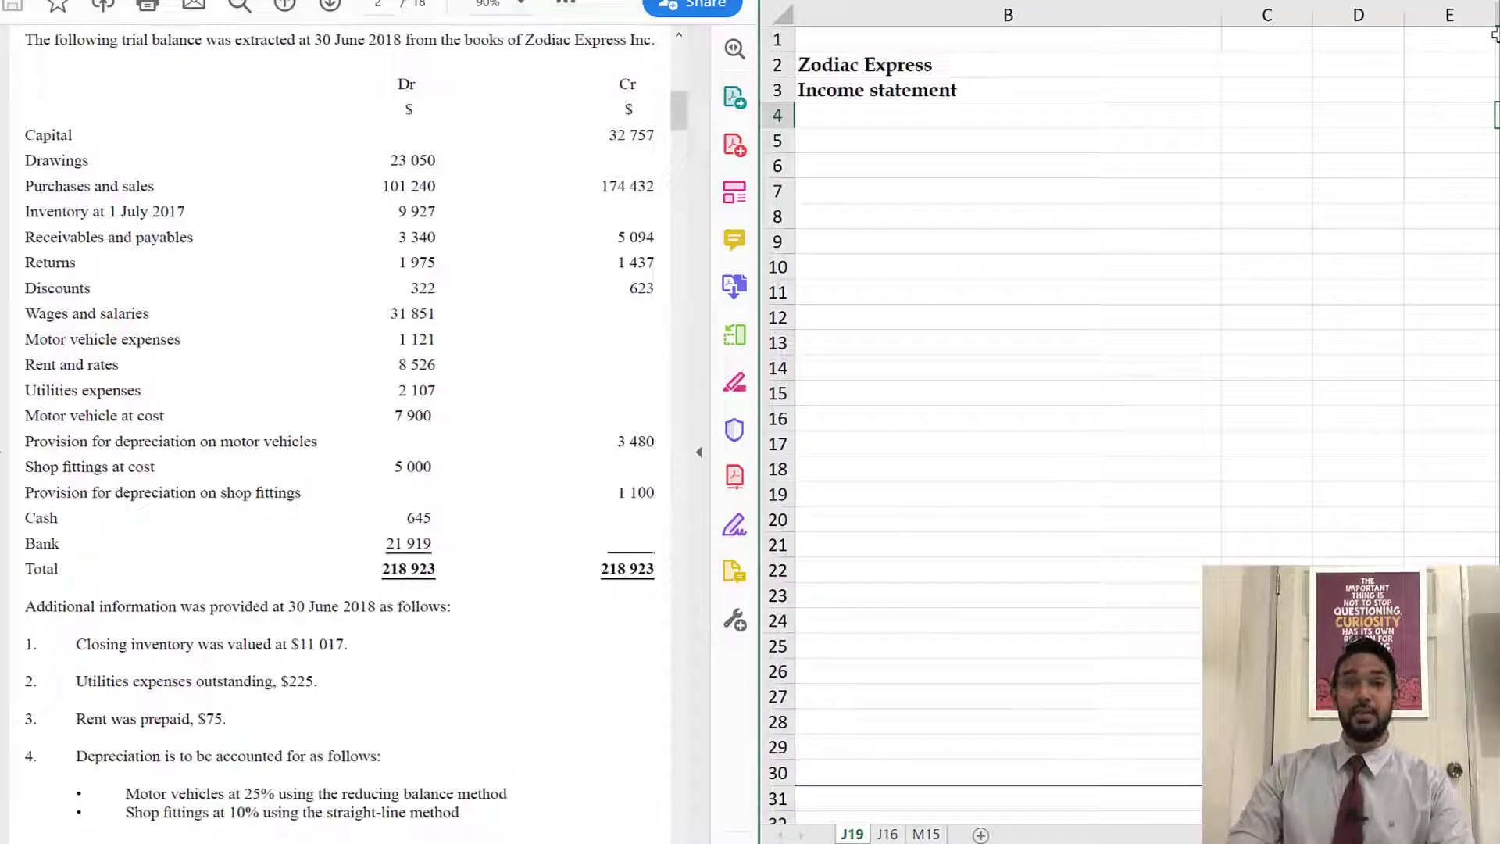
text(for the year ended 30 June 2018)
key(Return)
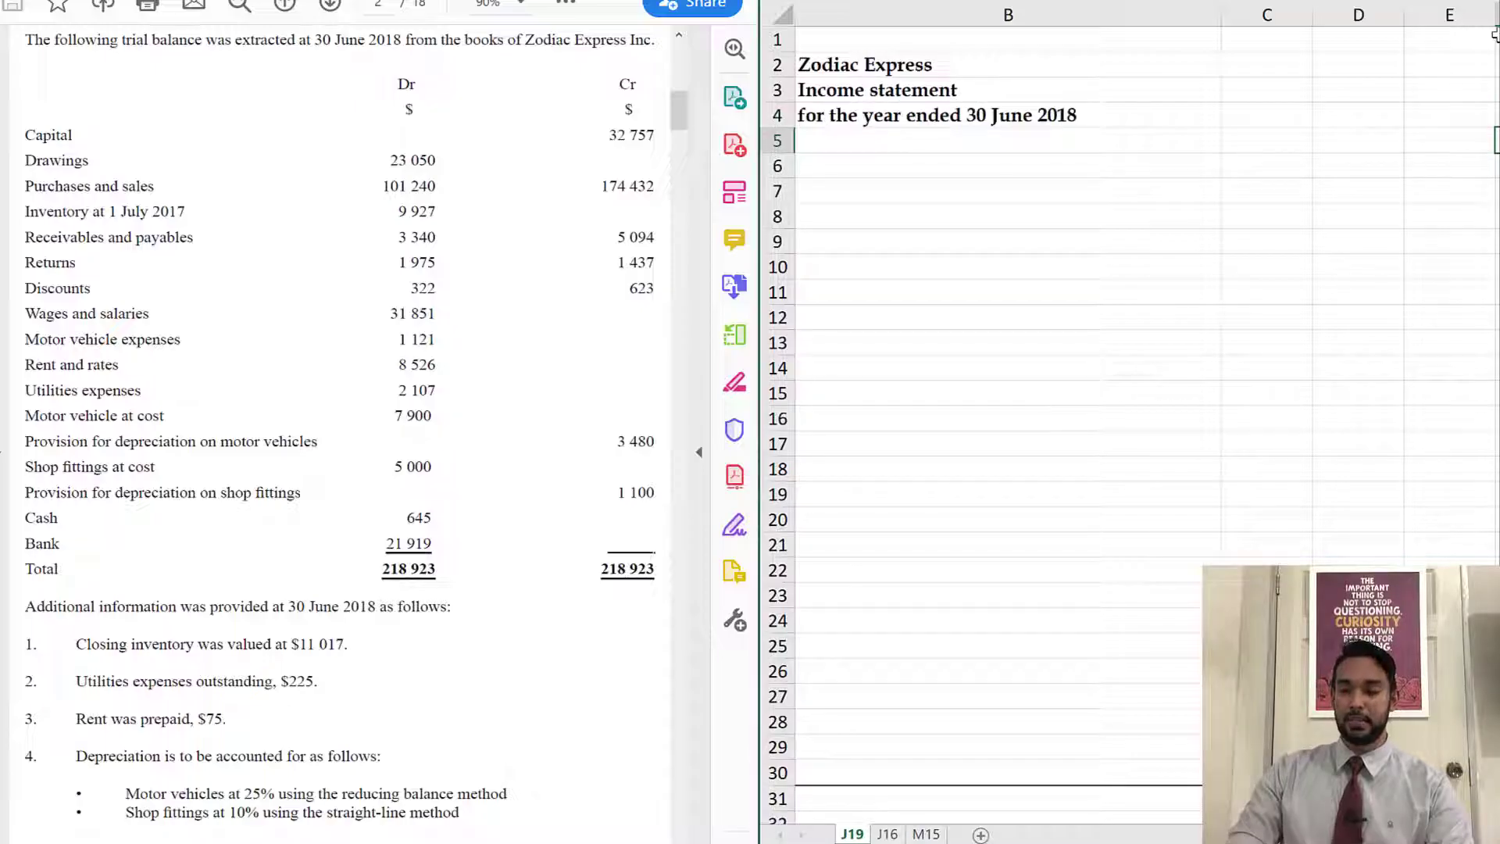
text($	$	$)
key(Return)
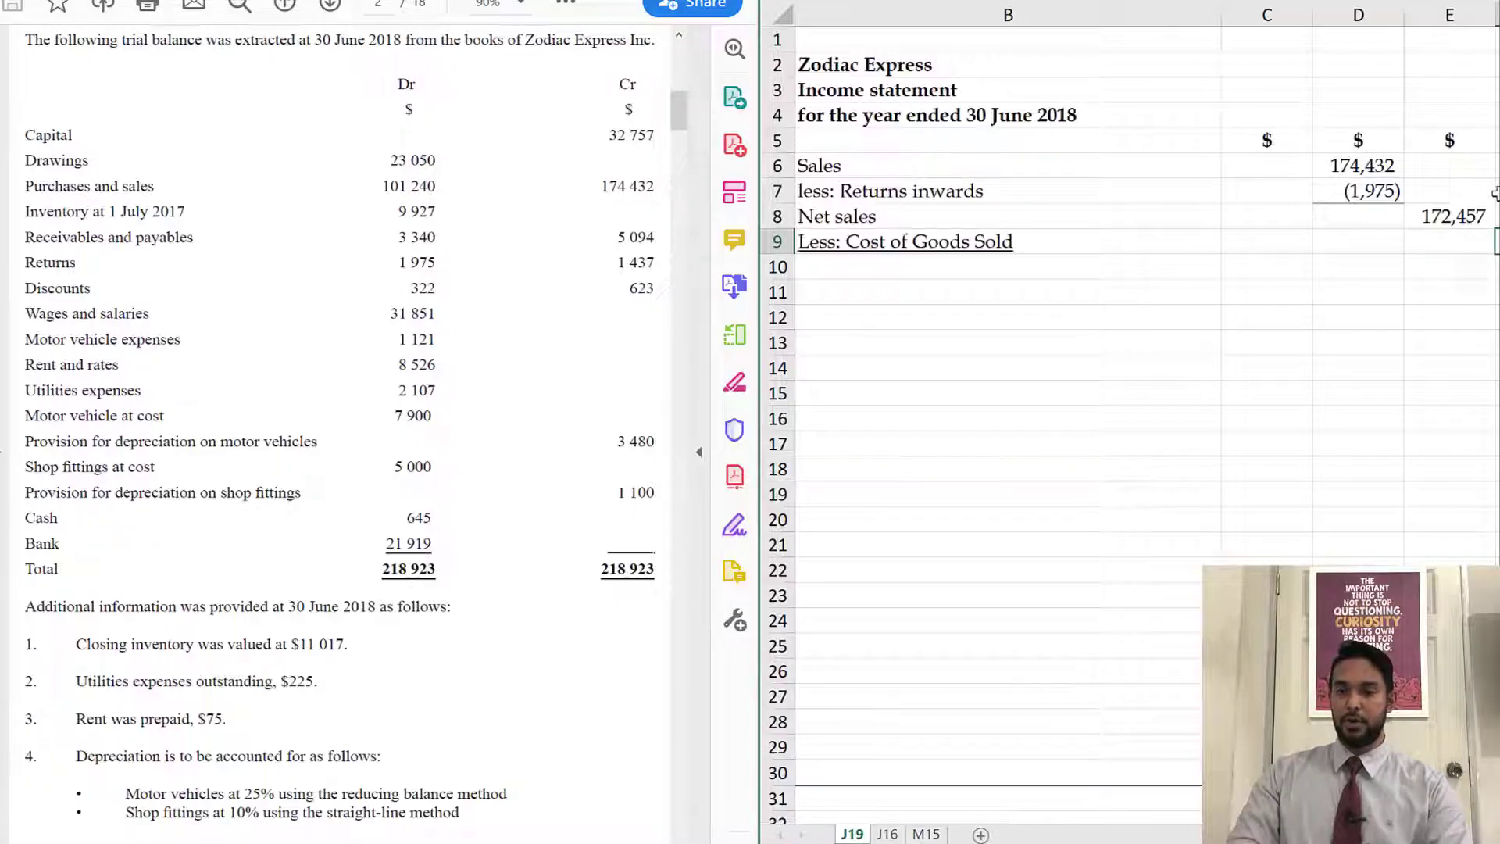
Step: Add the Inventory at start row under Less: Cost of Goods Sold with the amount (9,927)
key(Return)
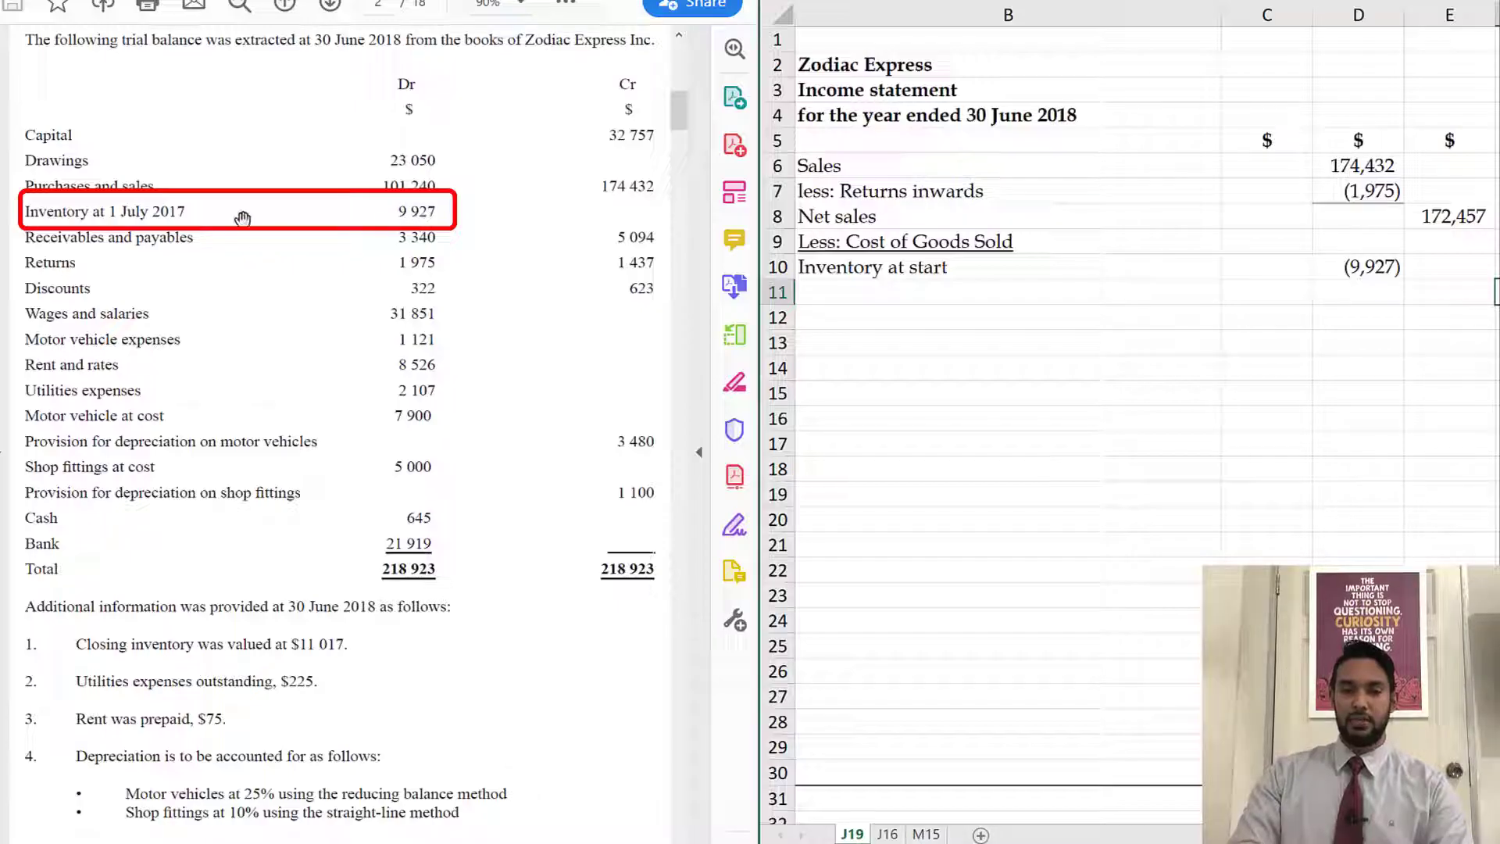
drag(298, 41, 401, 40)
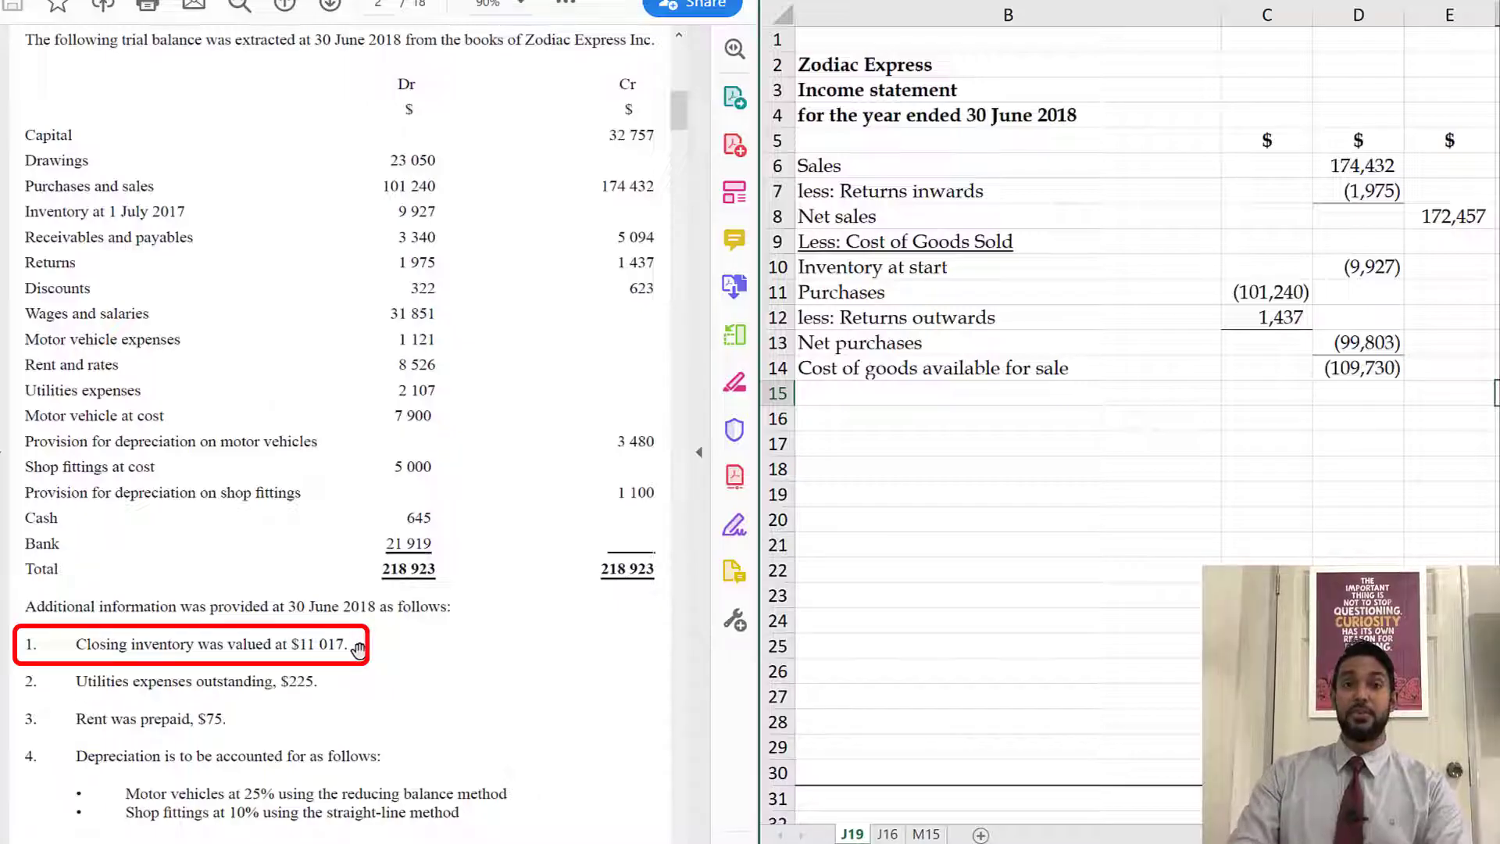
Step: Redo the rows for less: Inventory at end 11,017, Cost of goods sold (98,713) and Gross profit 73,744
key(ctrl+y)
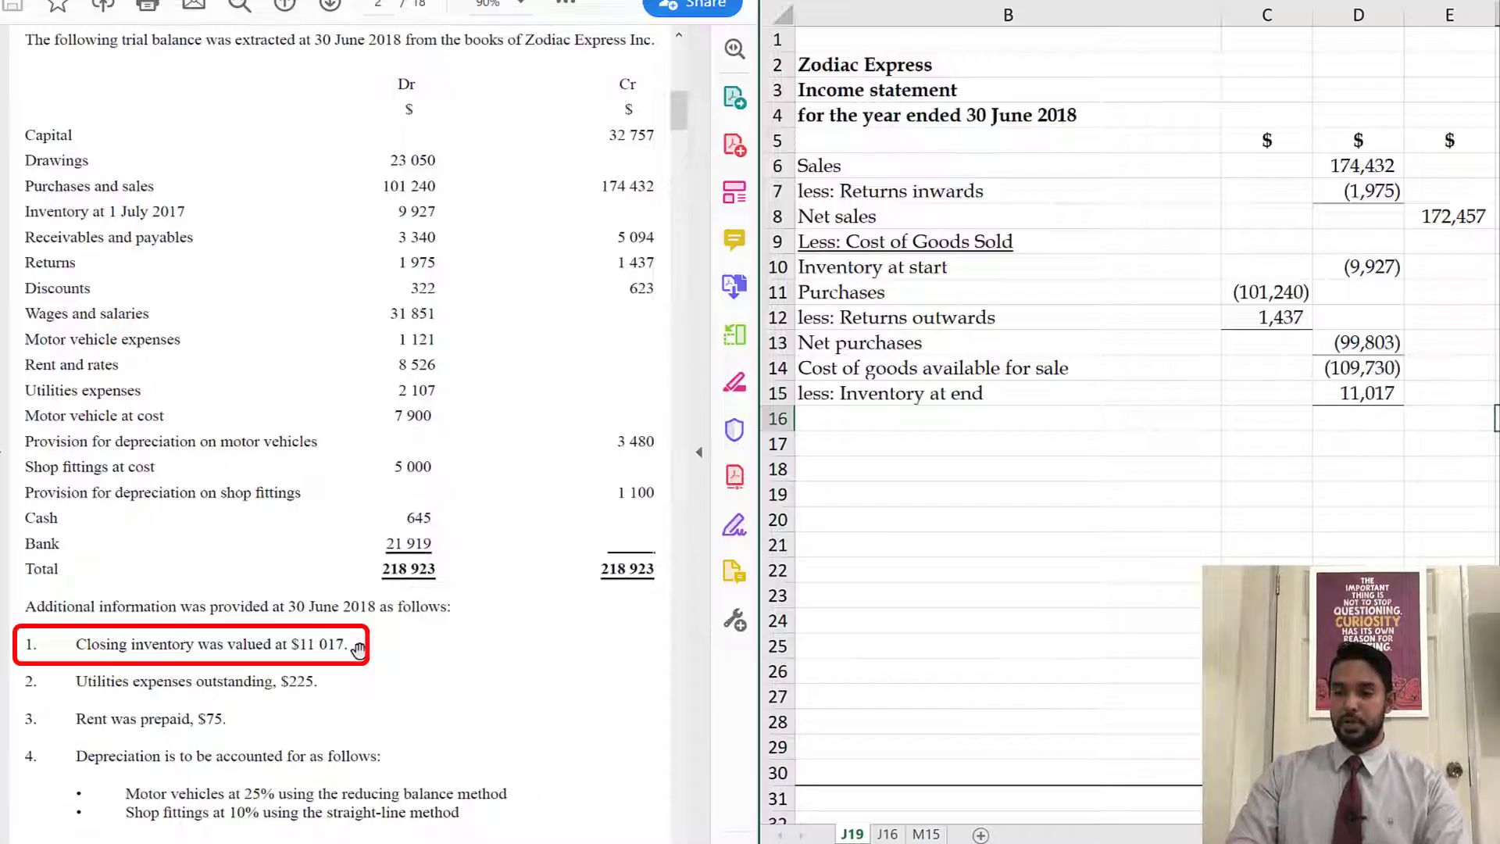
key(ctrl+y)
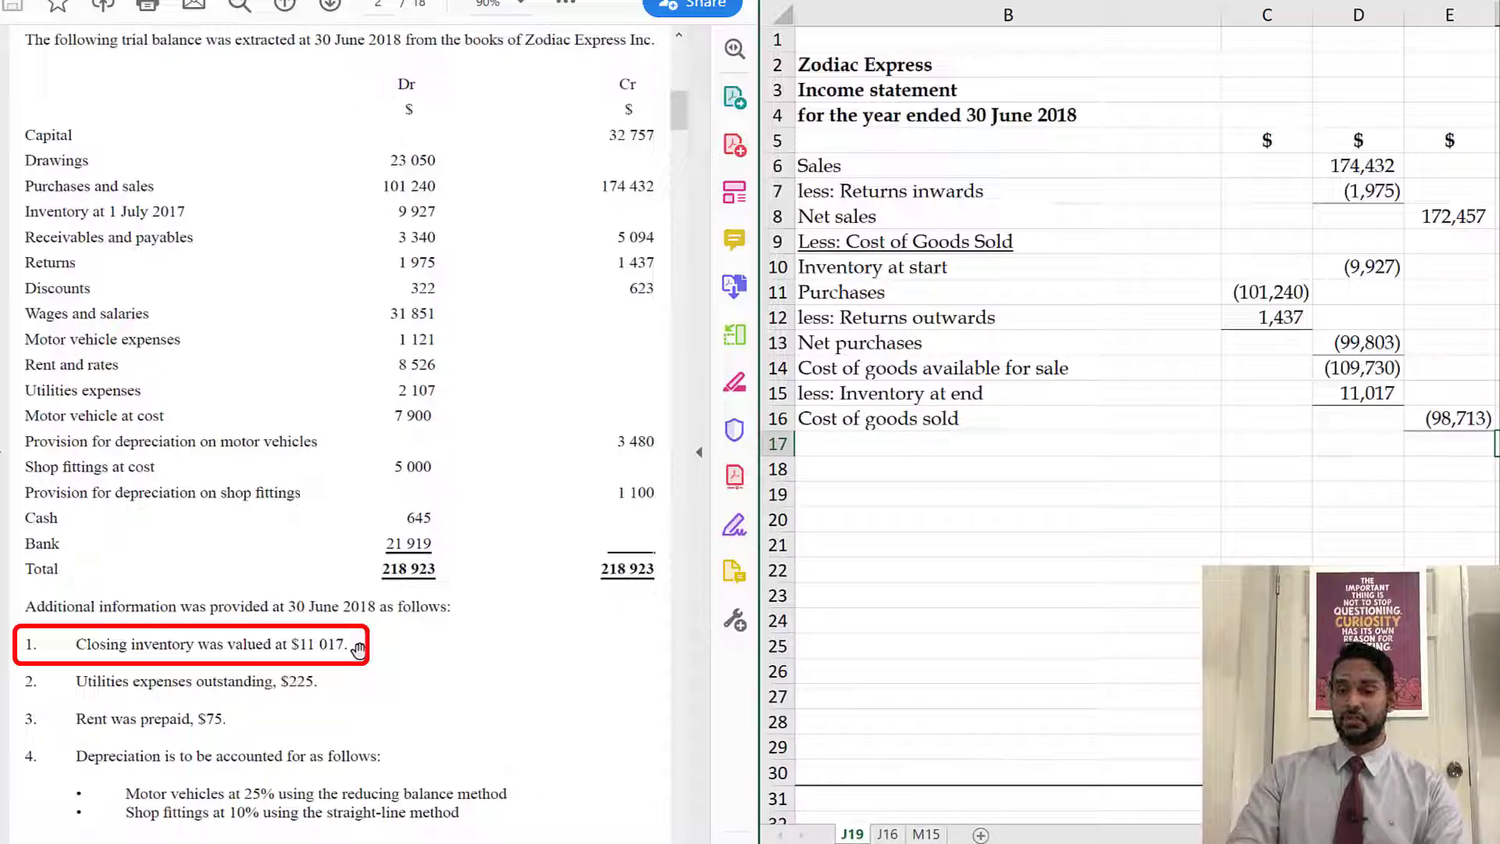
key(ctrl+y)
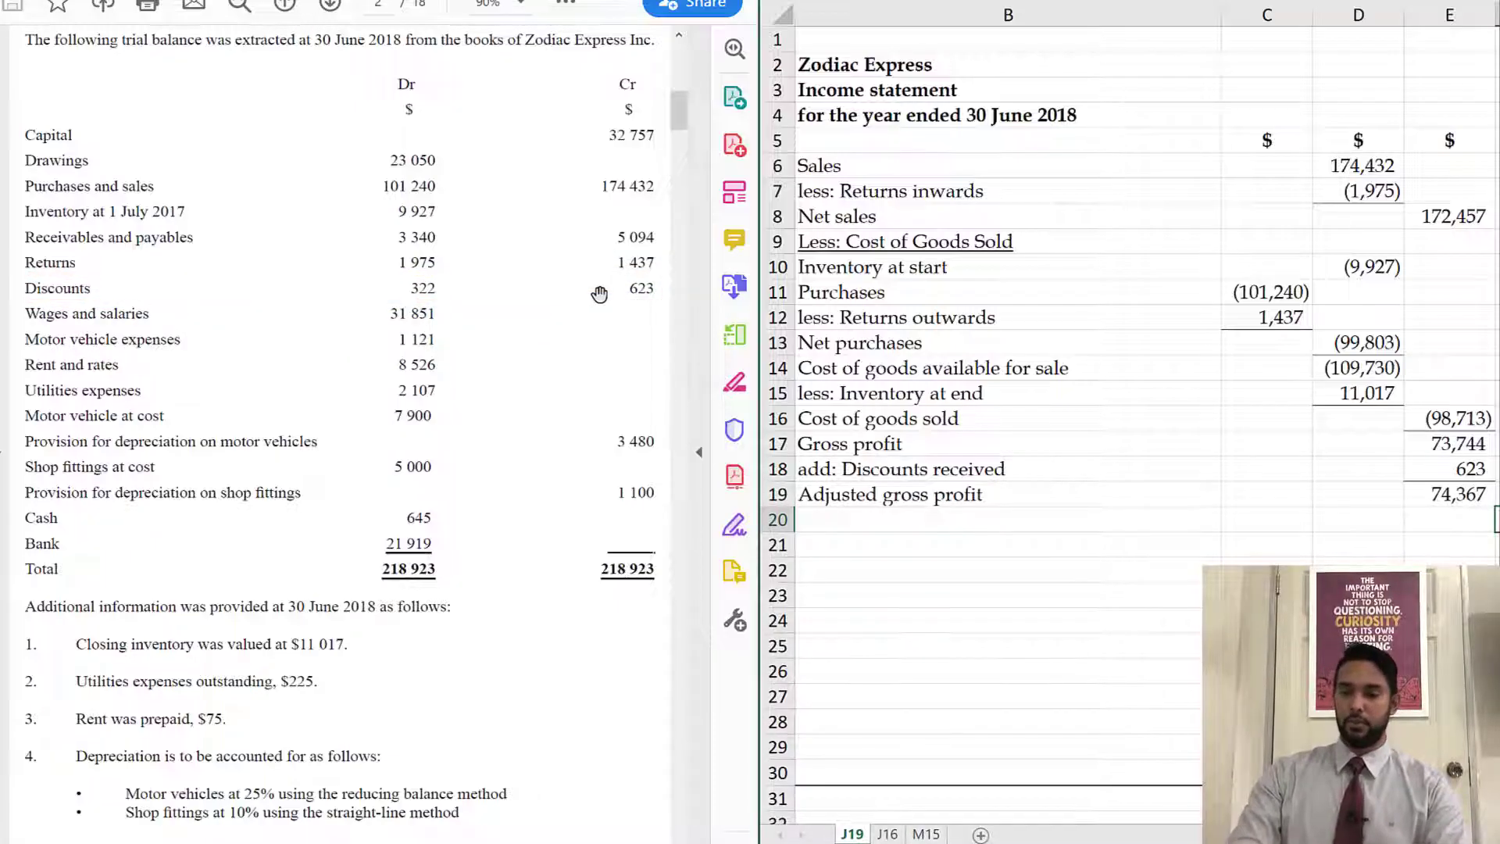
Step: Review the adjusted gross profit, discounts received, purchases, returns outwards, net purchases and sales entries in the income statement
click(1041, 496)
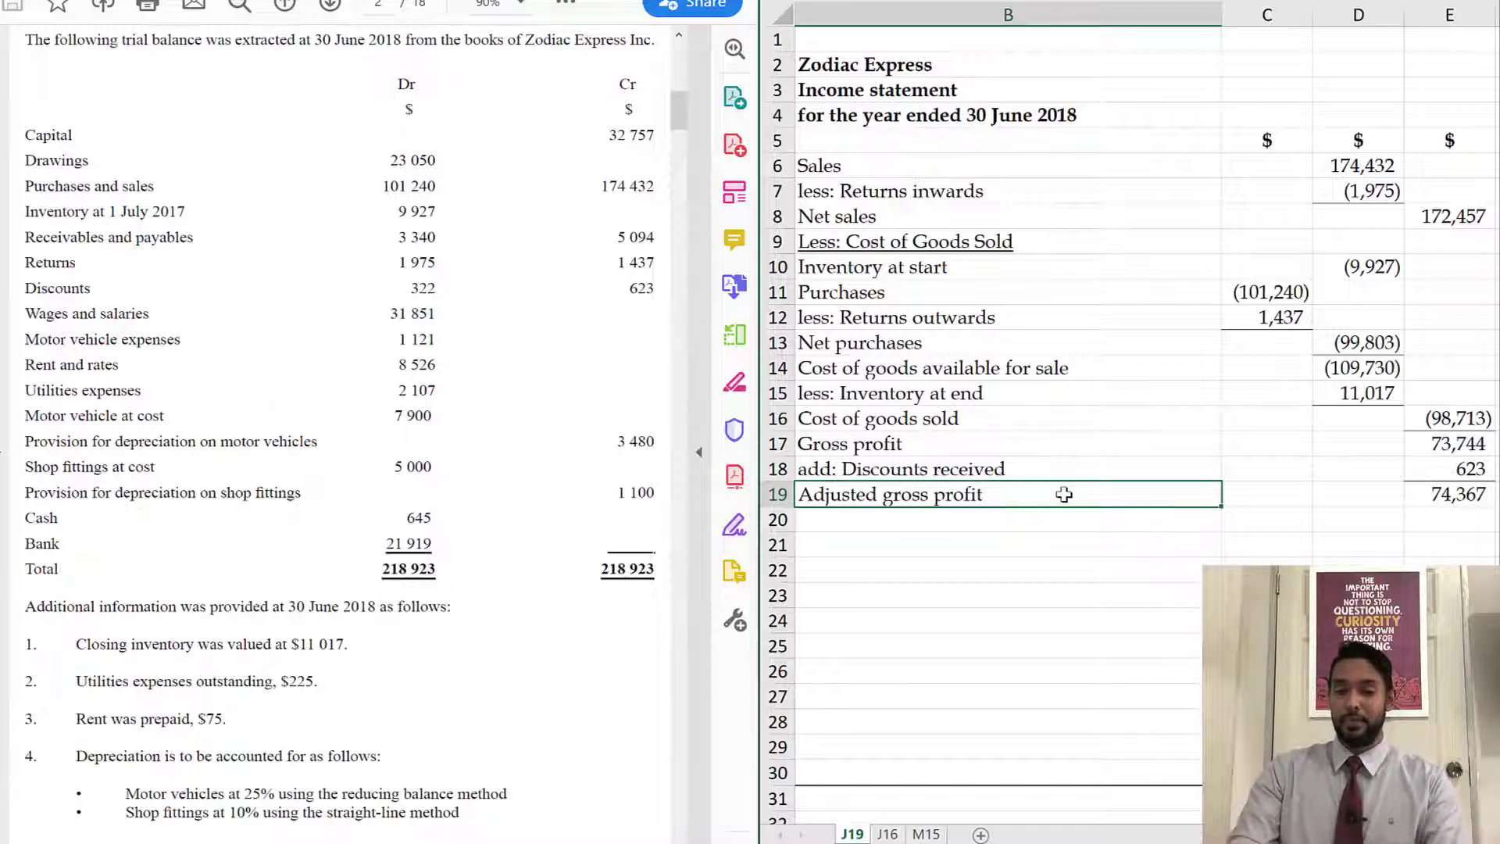
click(1058, 467)
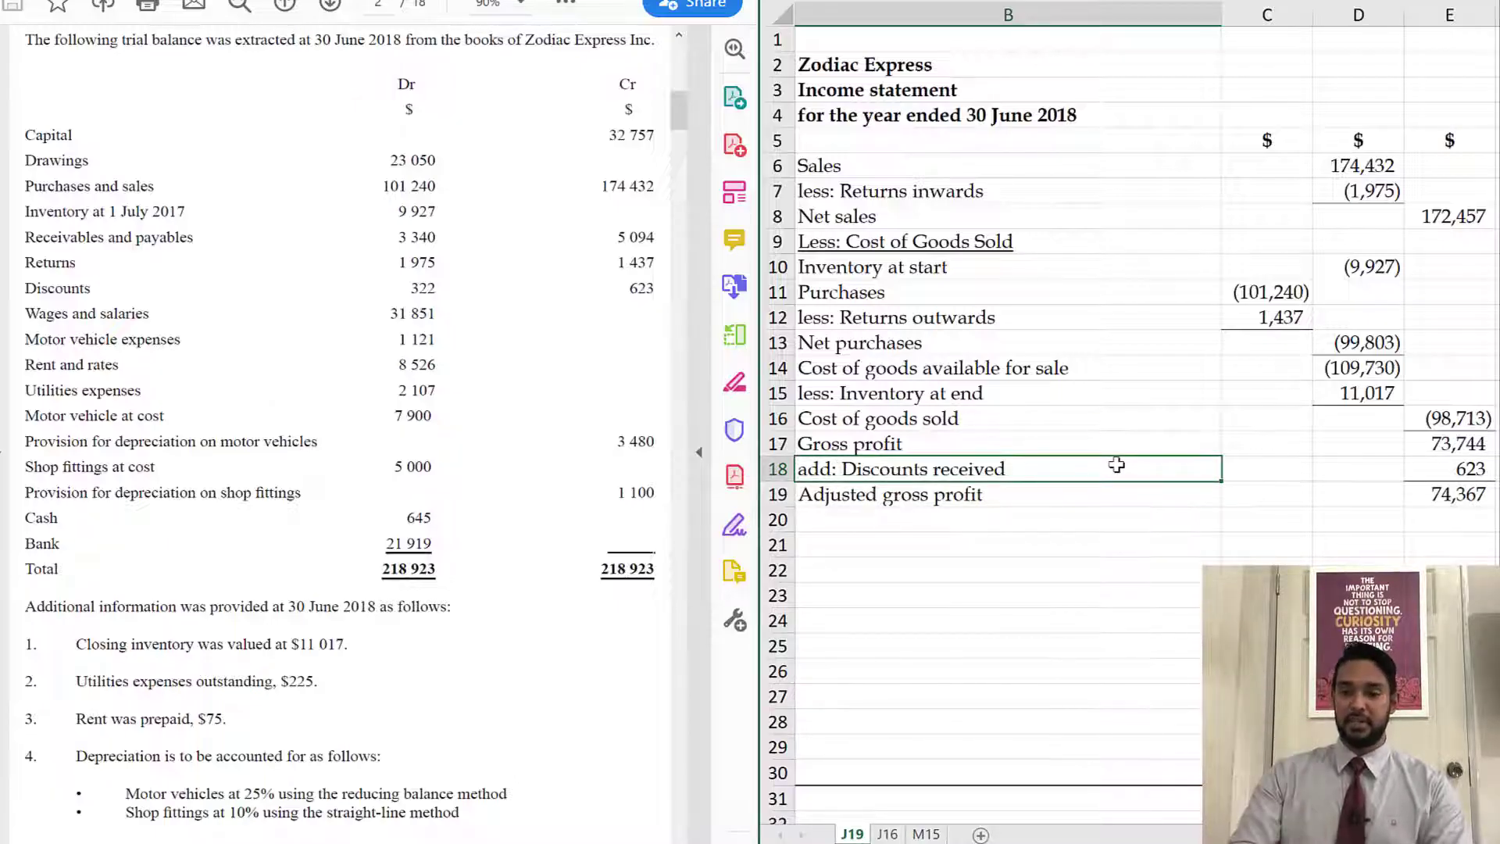
drag(918, 292, 1239, 313)
click(1381, 341)
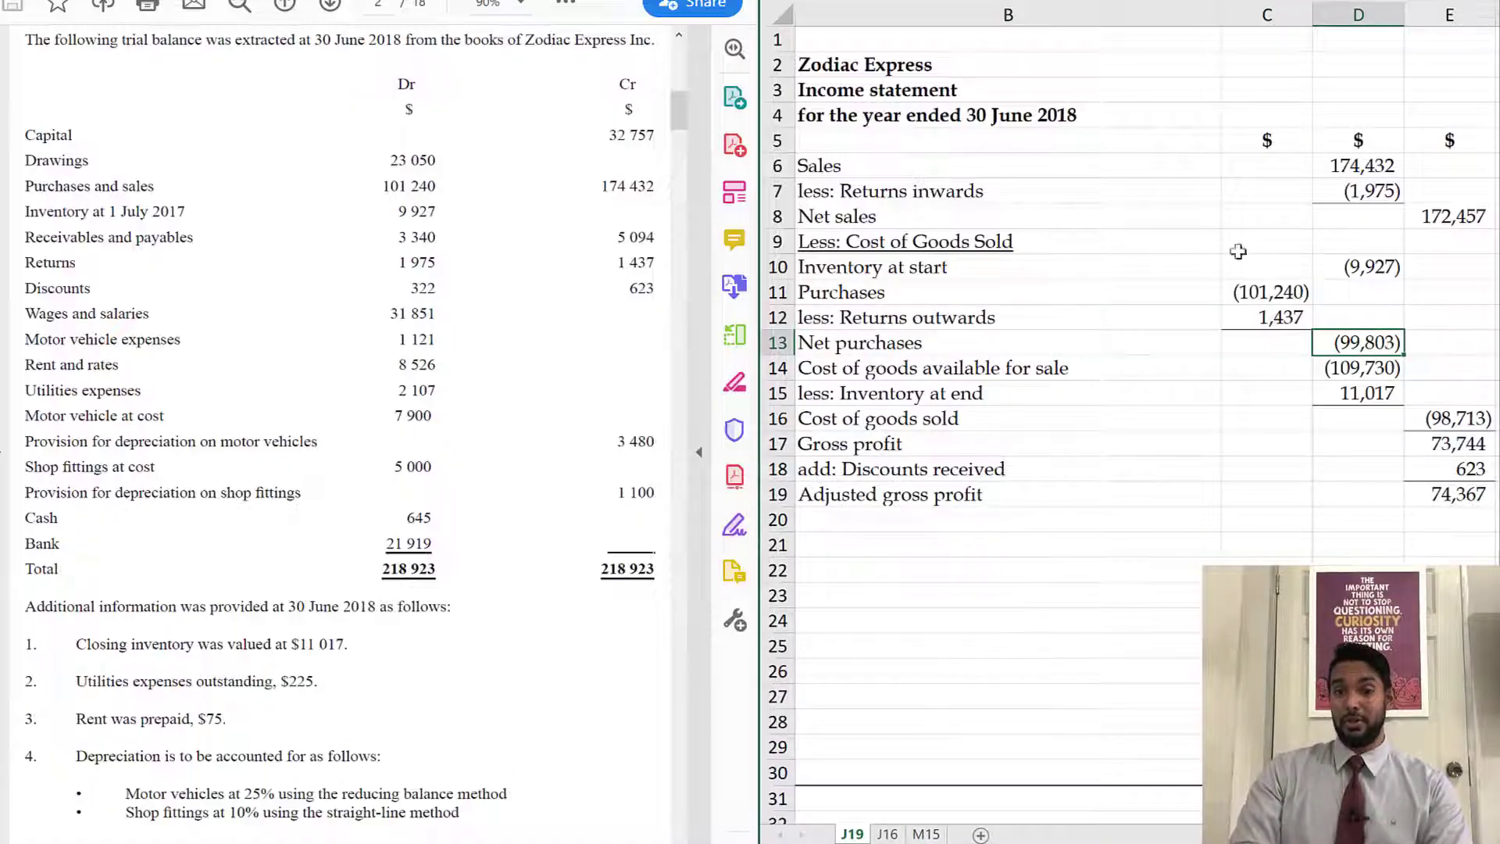
click(1037, 167)
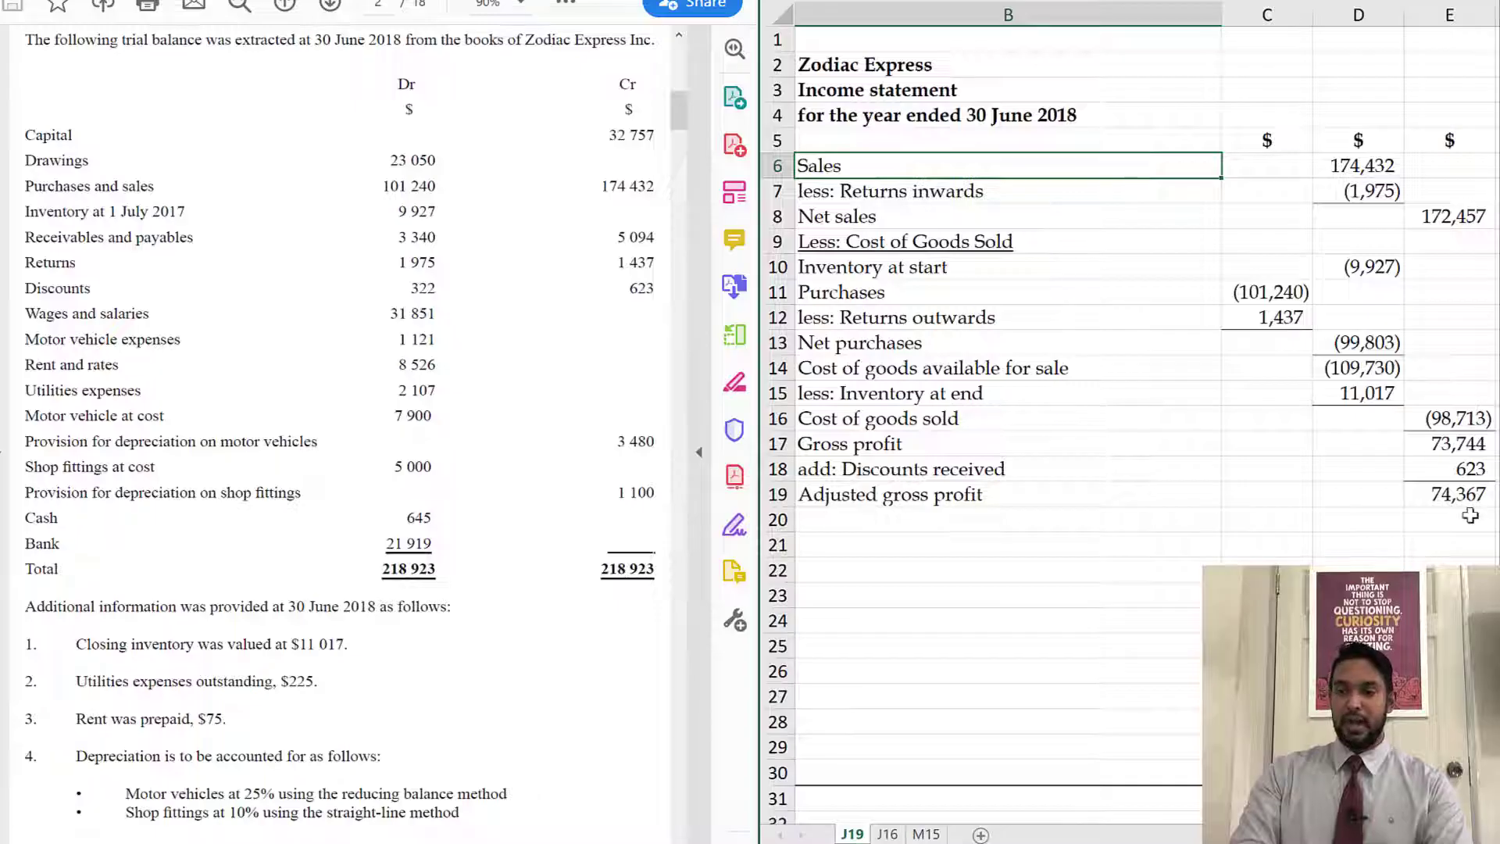
click(1424, 497)
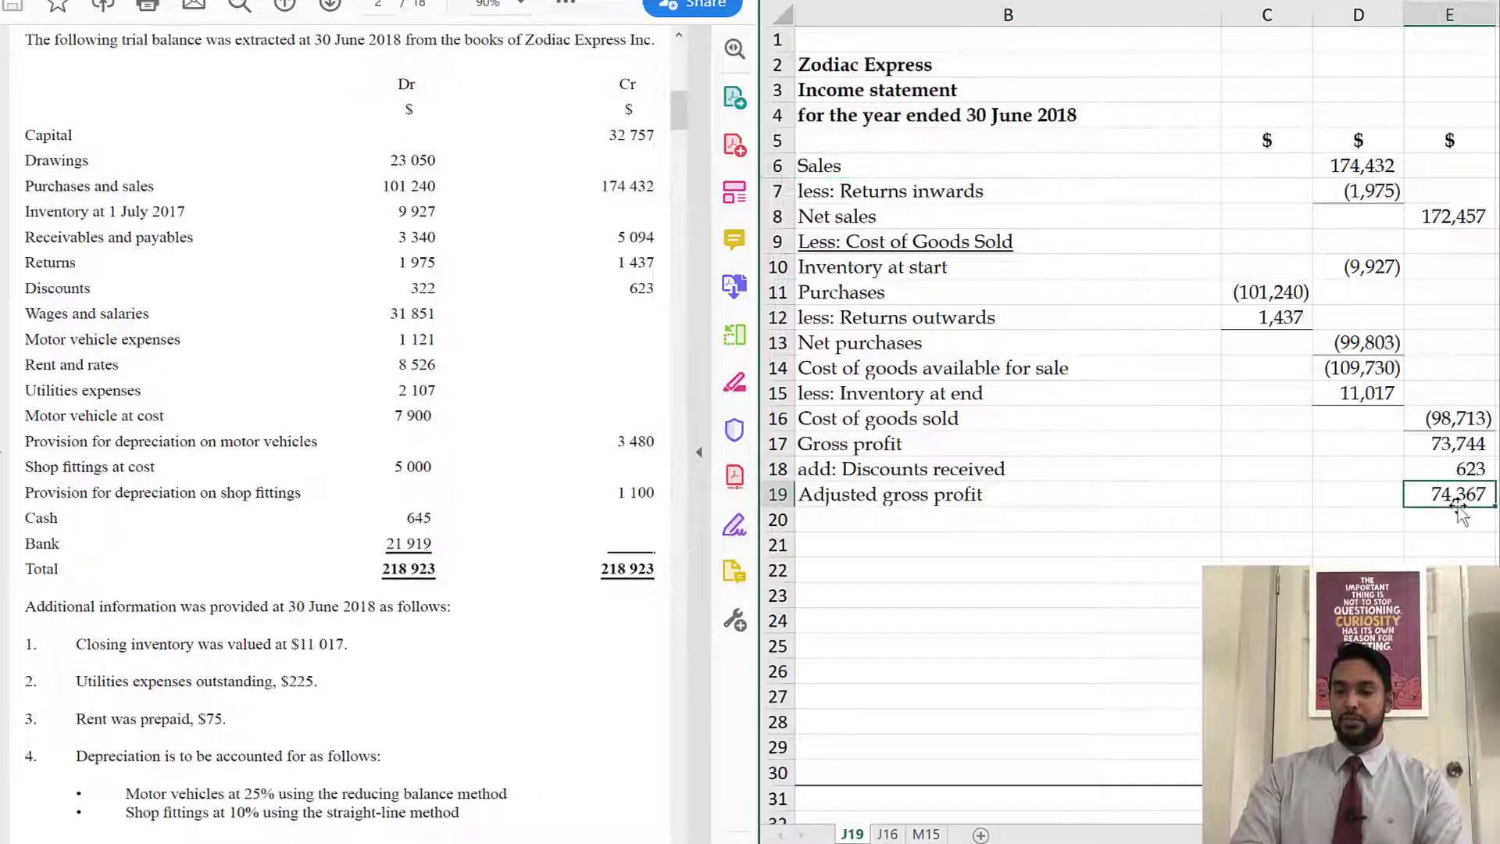
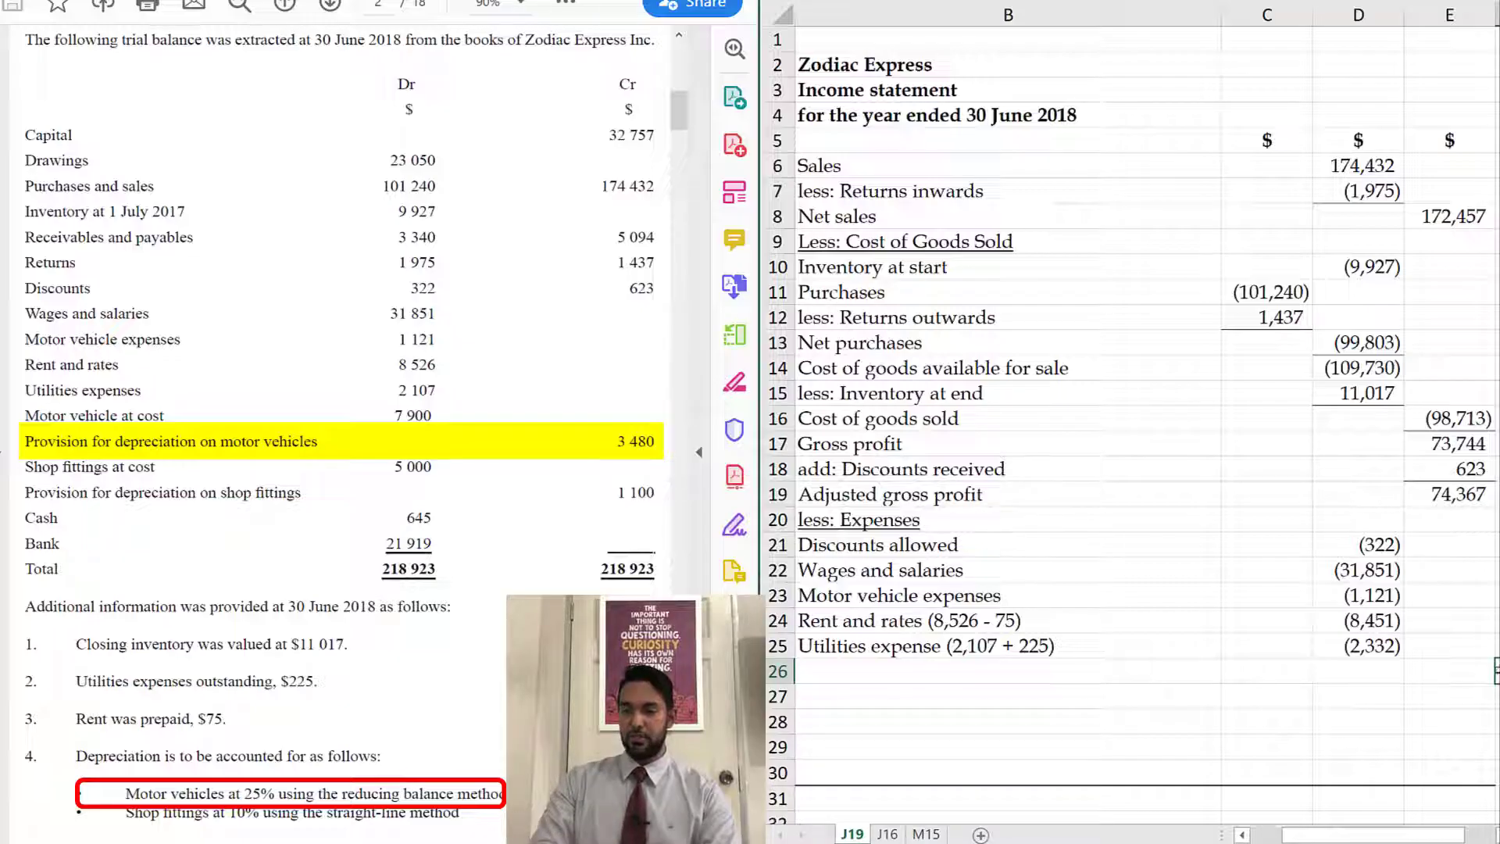
Step: Restore the expense row Depr'n: motor vehicles [25% of ($7,900 - $3,480)] with the amount (1,105) in row 26
click(1495, 695)
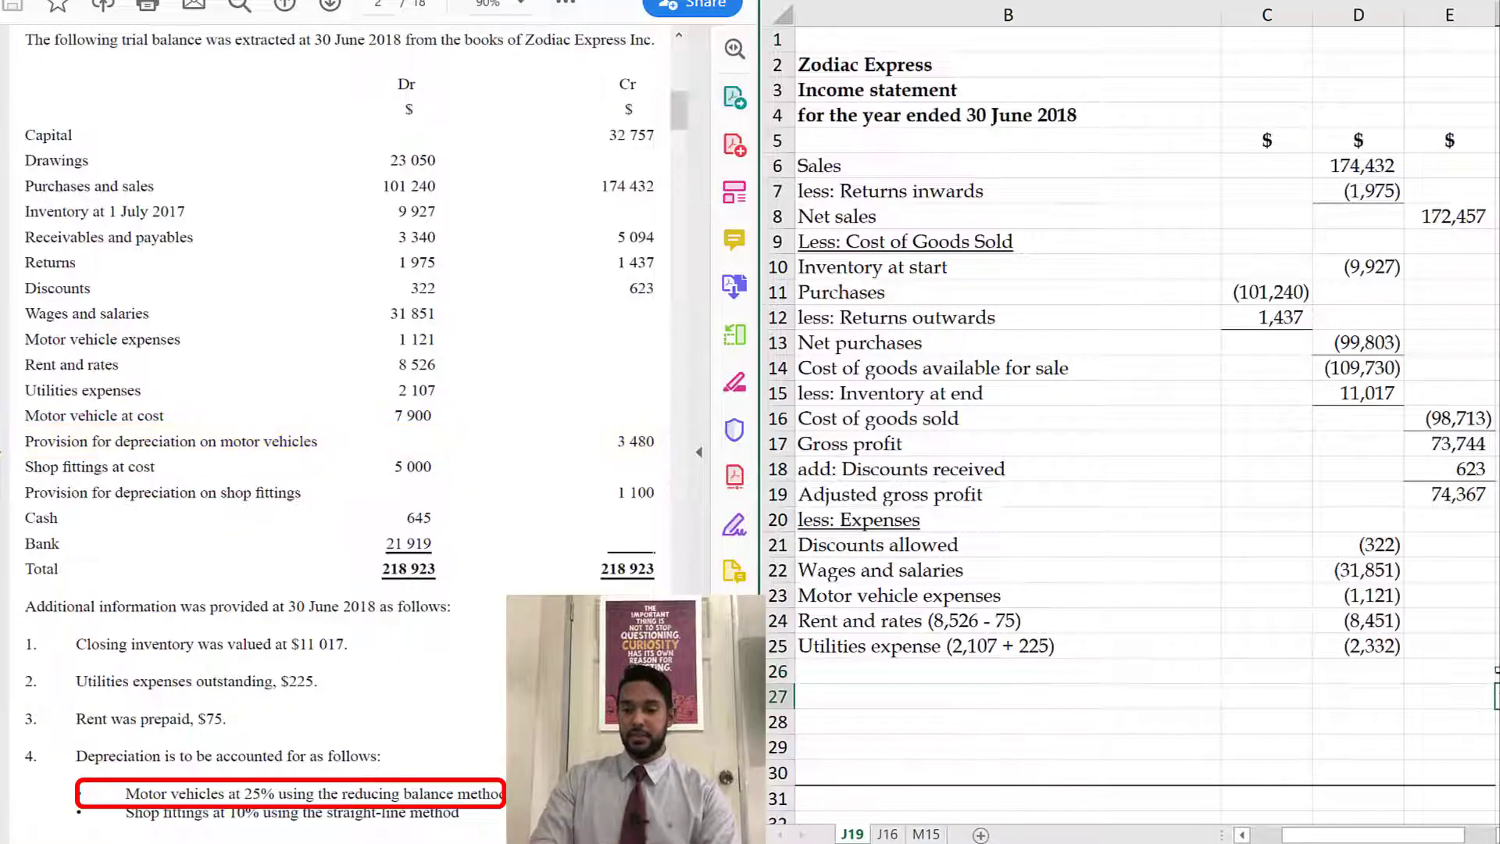
key(ctrl+z)
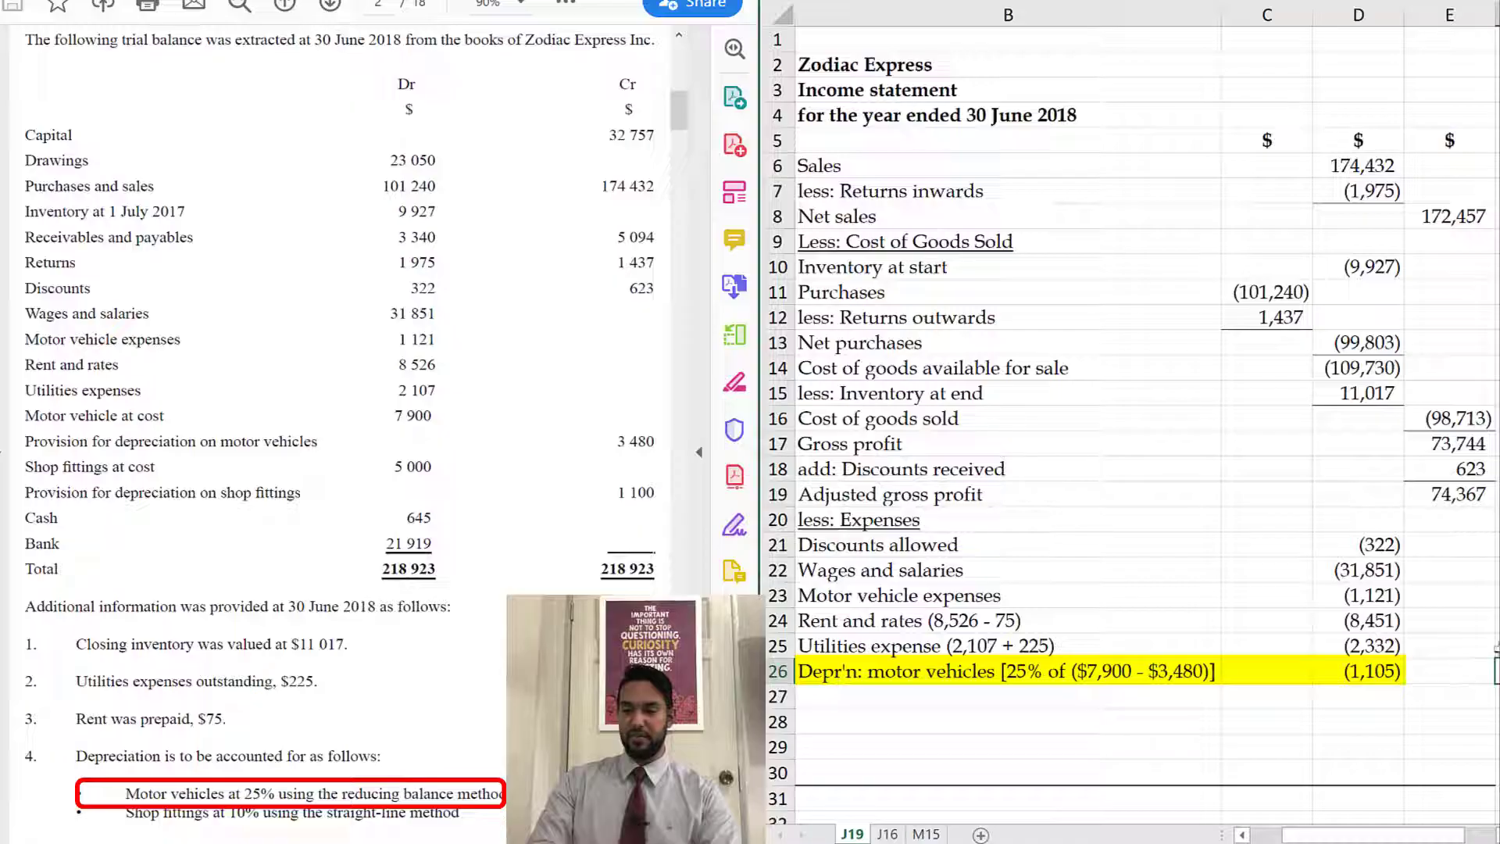
key(Return)
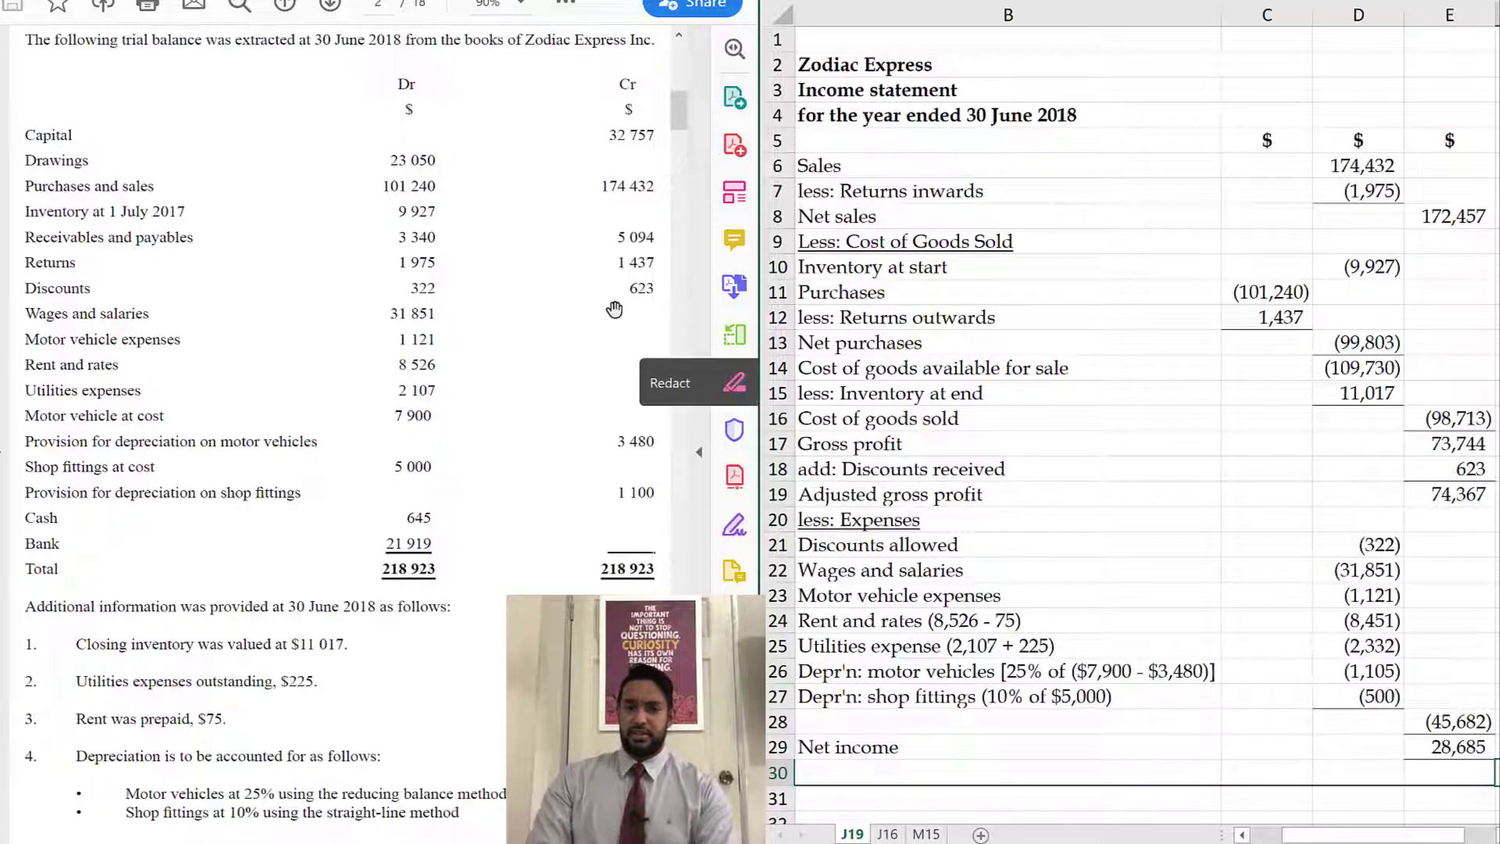
Step: Examine the DD's Jam Shoppe balances, the additional information on loan interest per annum, and the period required for the income statement
click(197, 194)
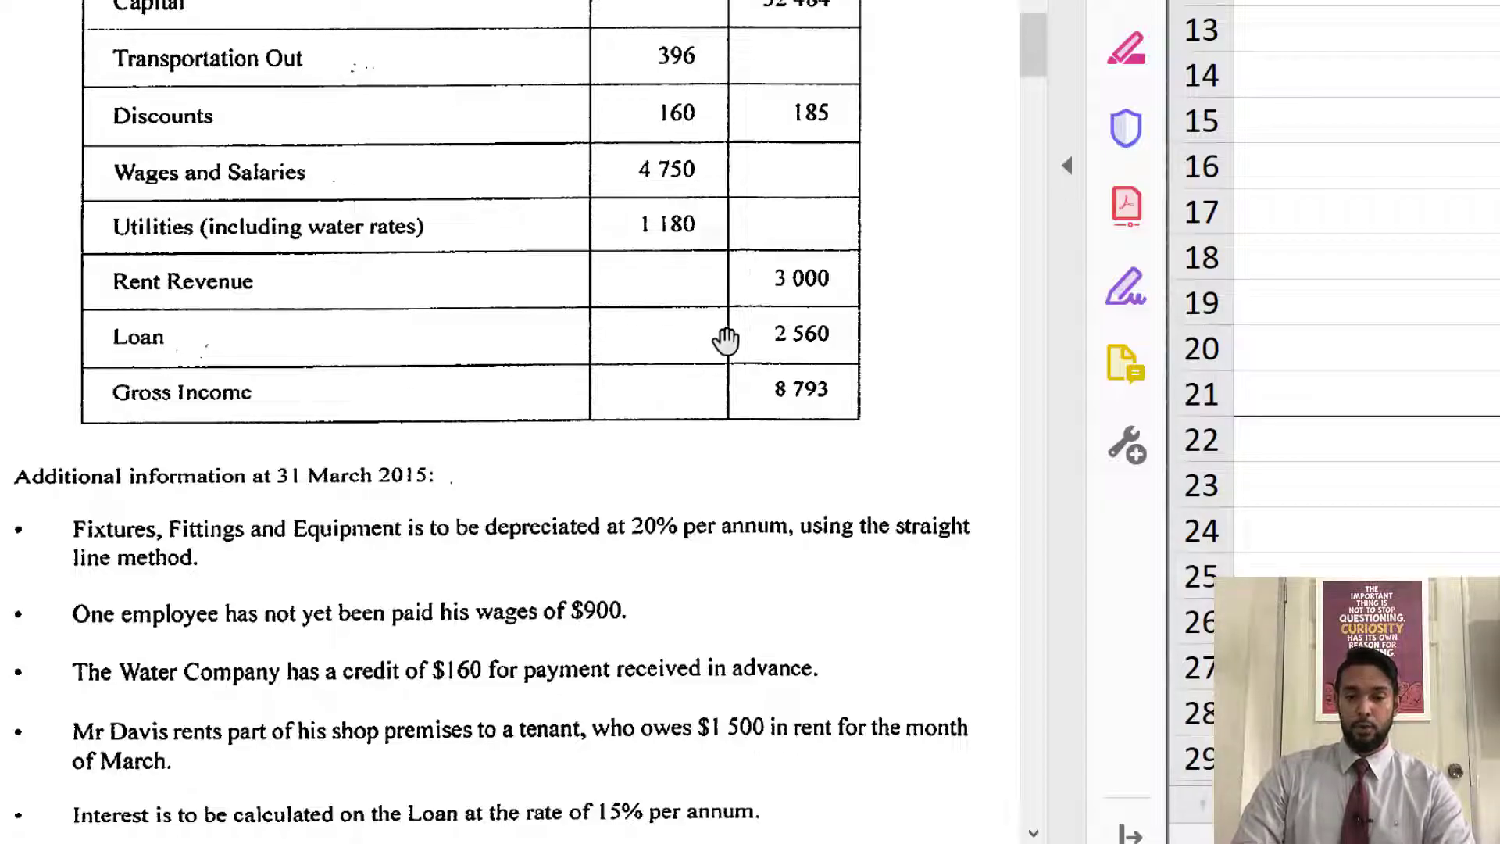
click(743, 406)
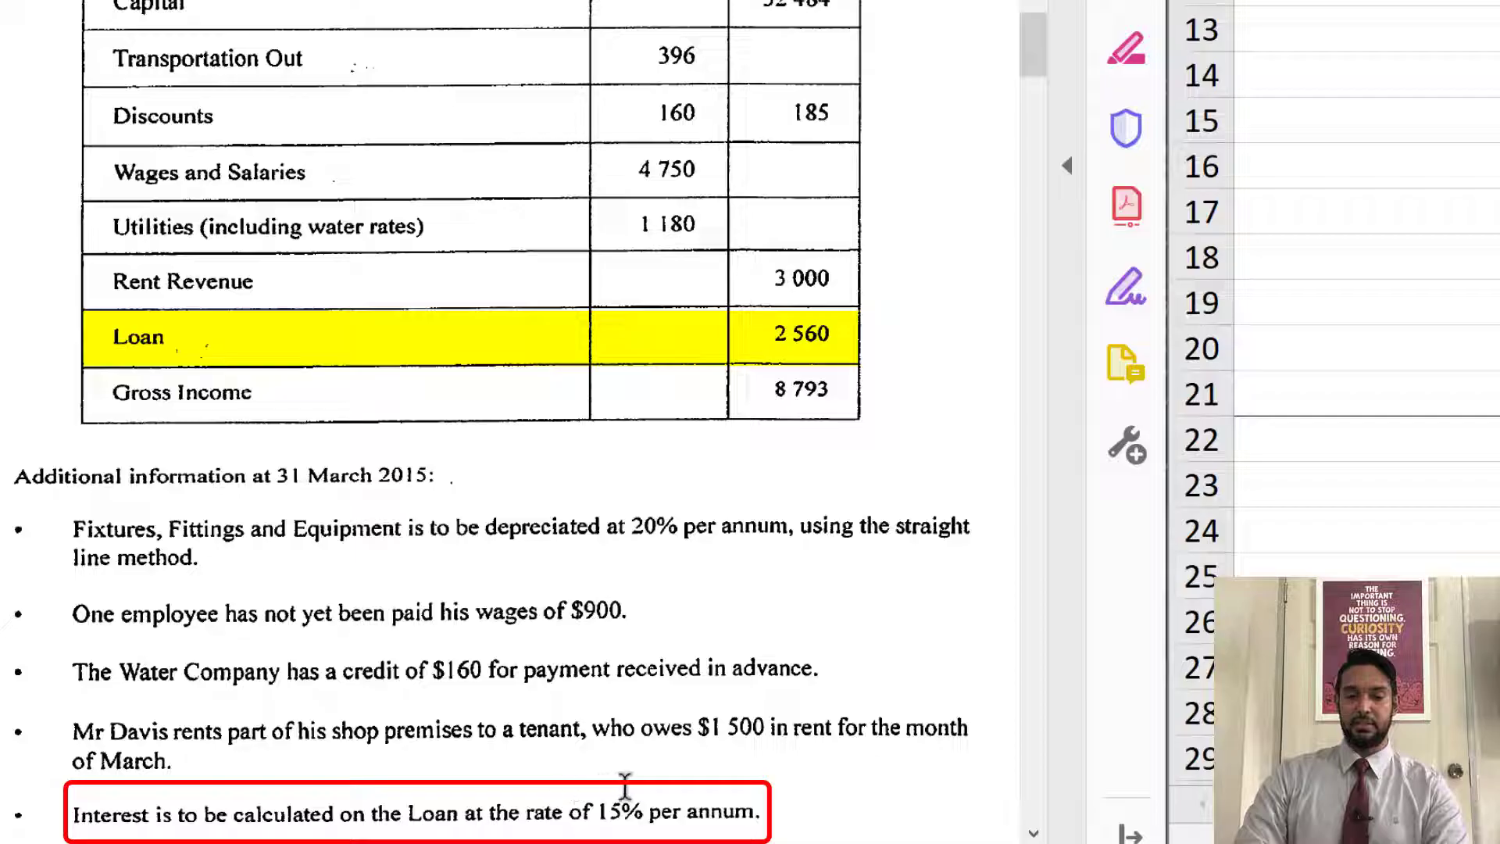
drag(764, 813, 655, 814)
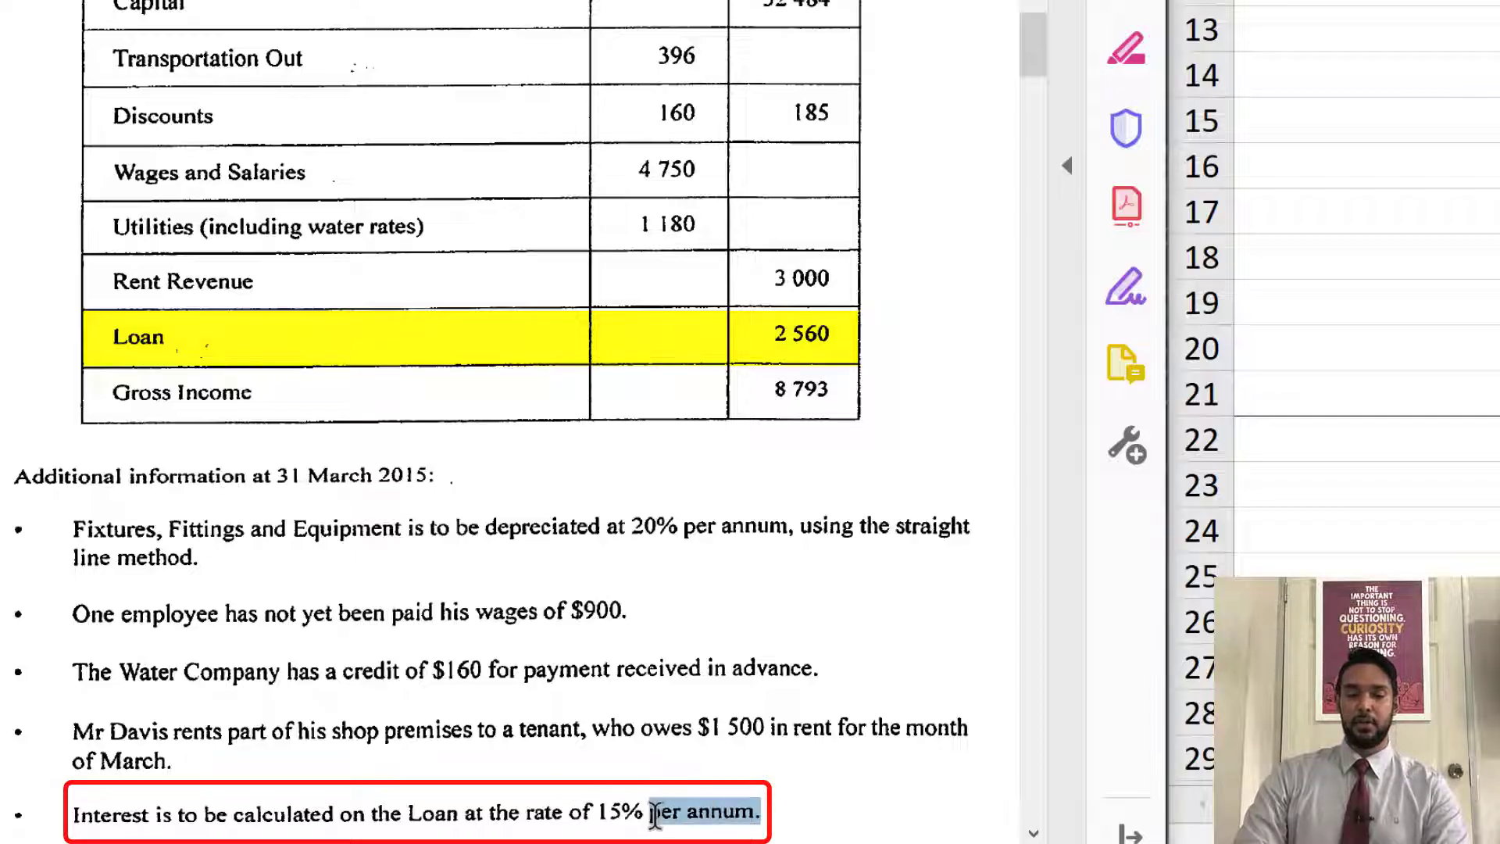
click(845, 663)
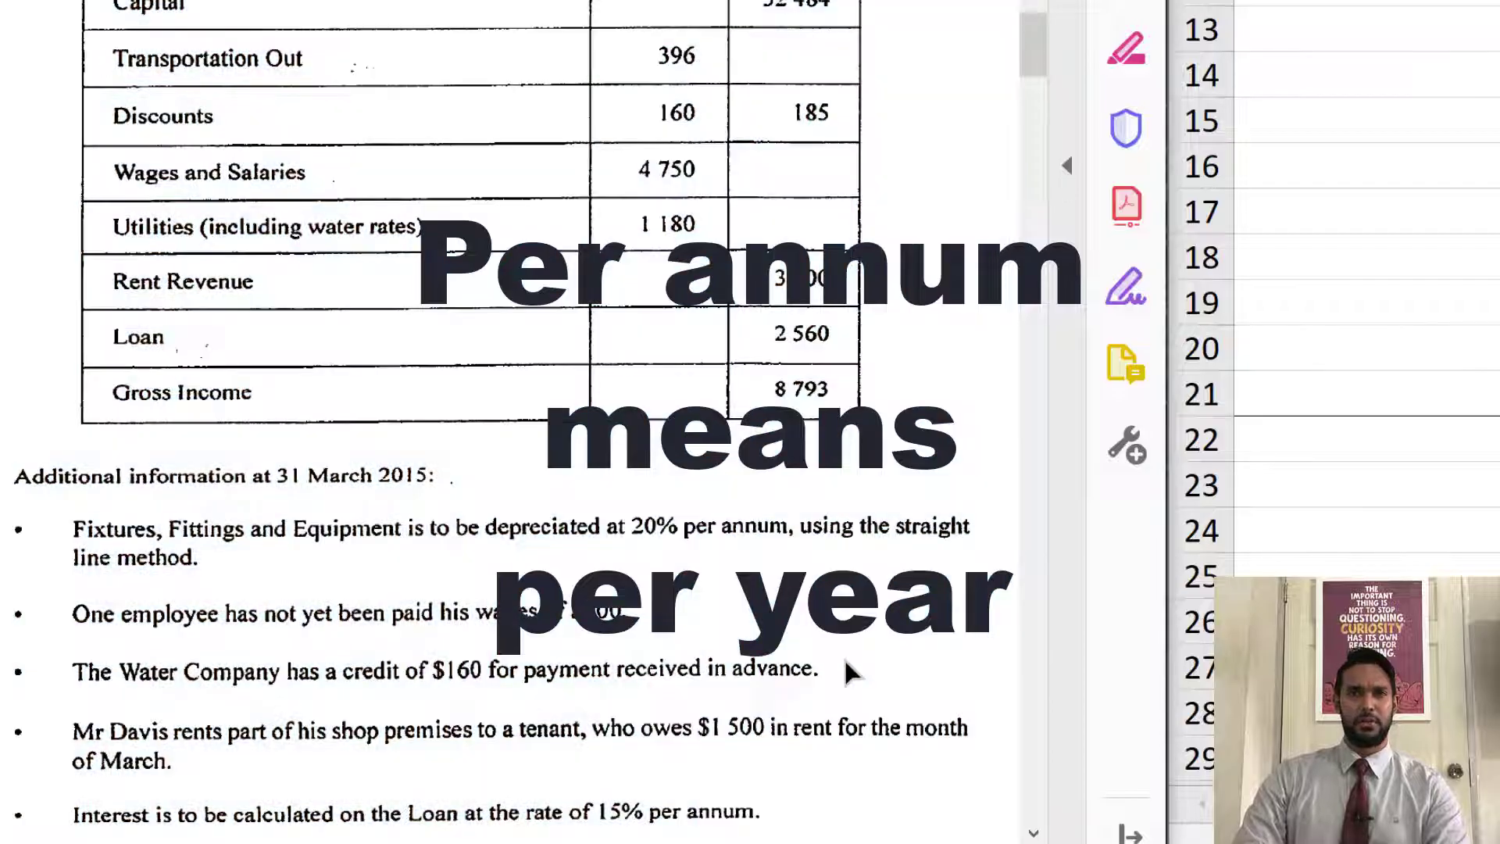
scroll(846, 664, down, 5)
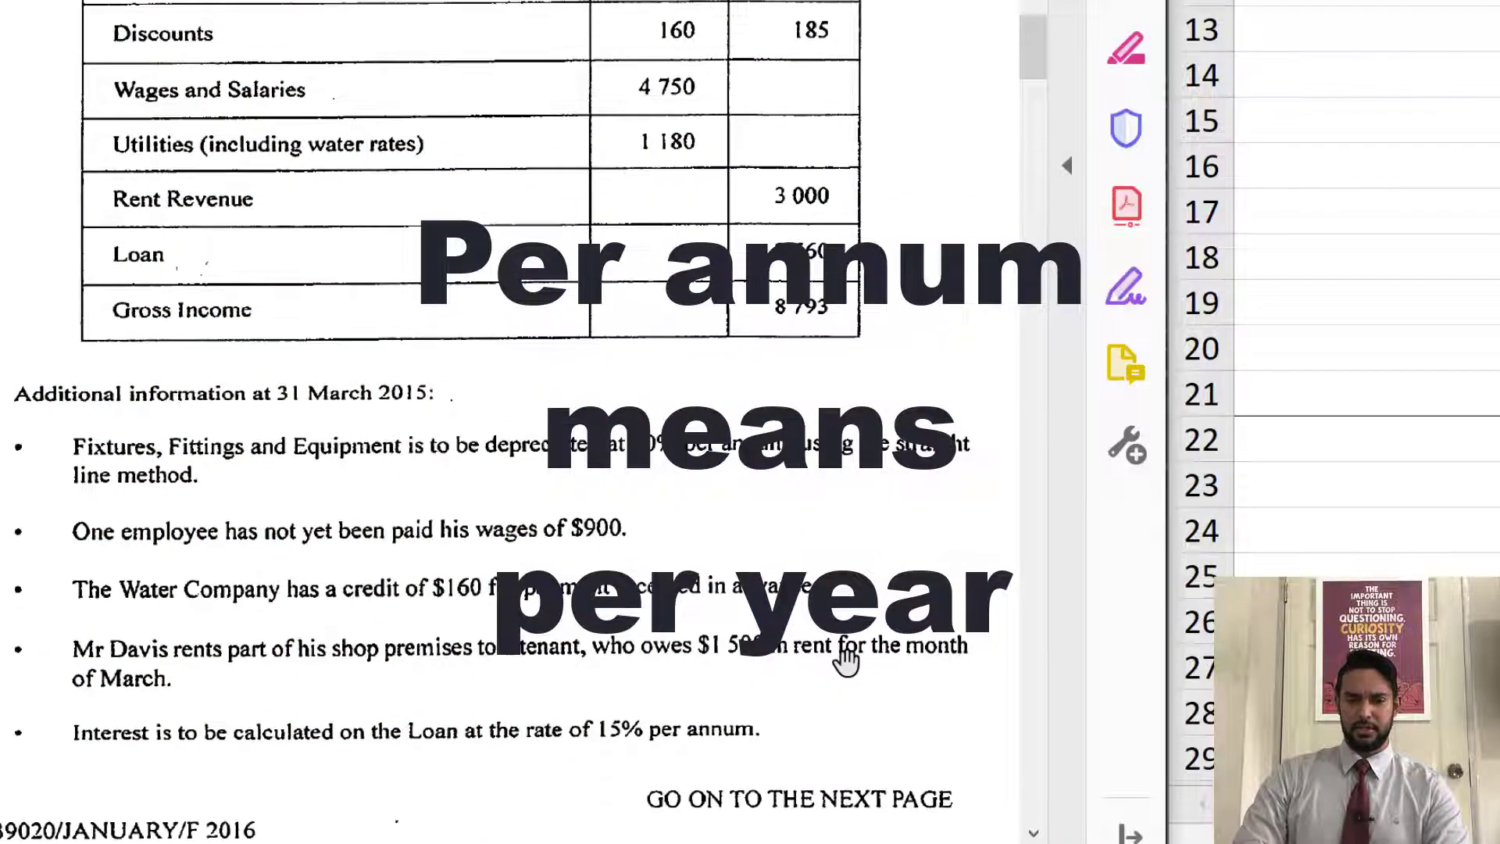
scroll(846, 663, down, 3)
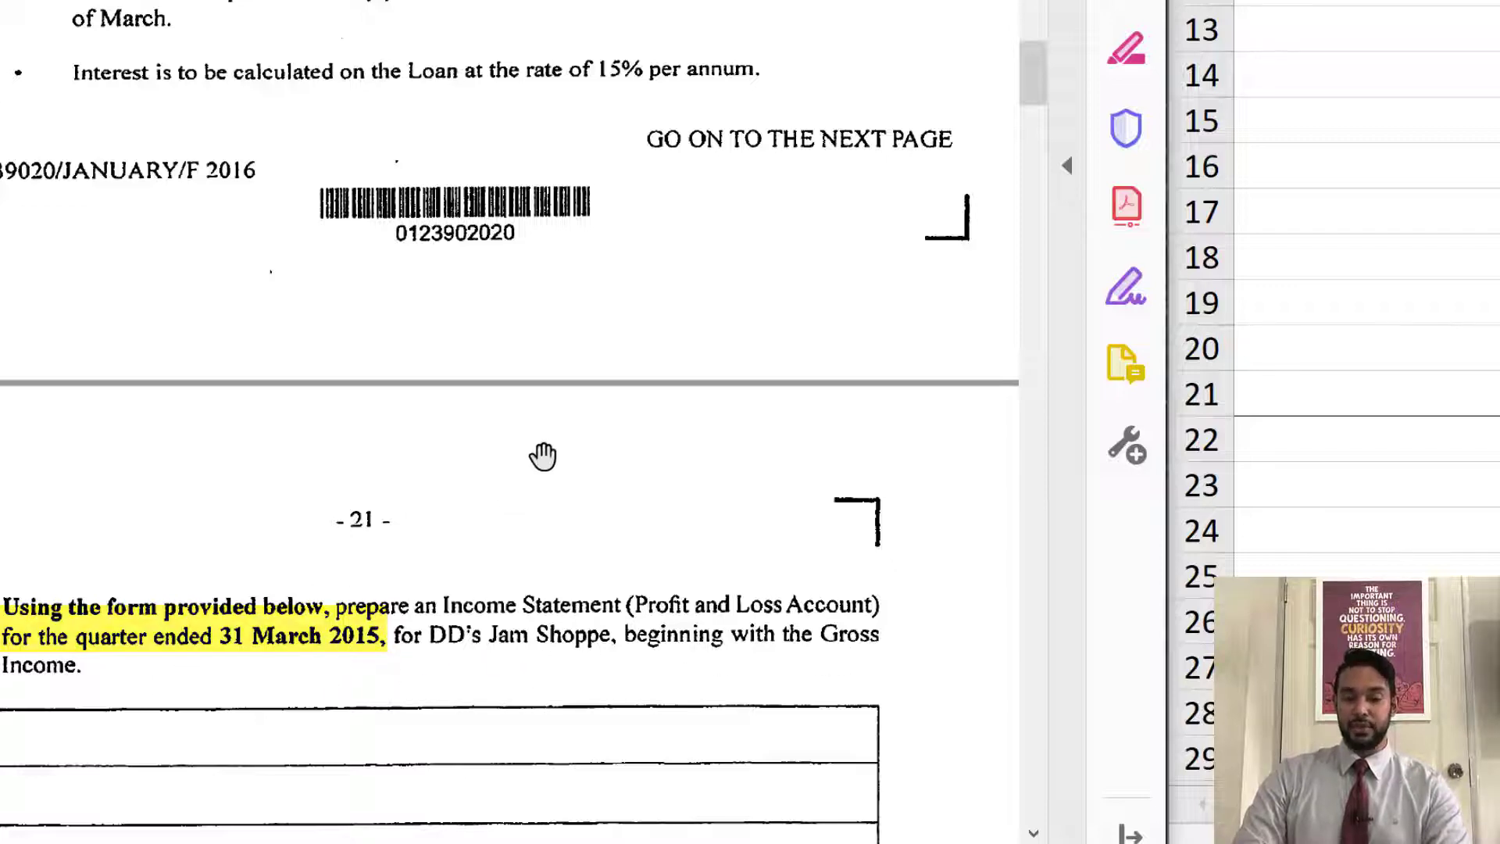
scroll(618, 316, up, 8)
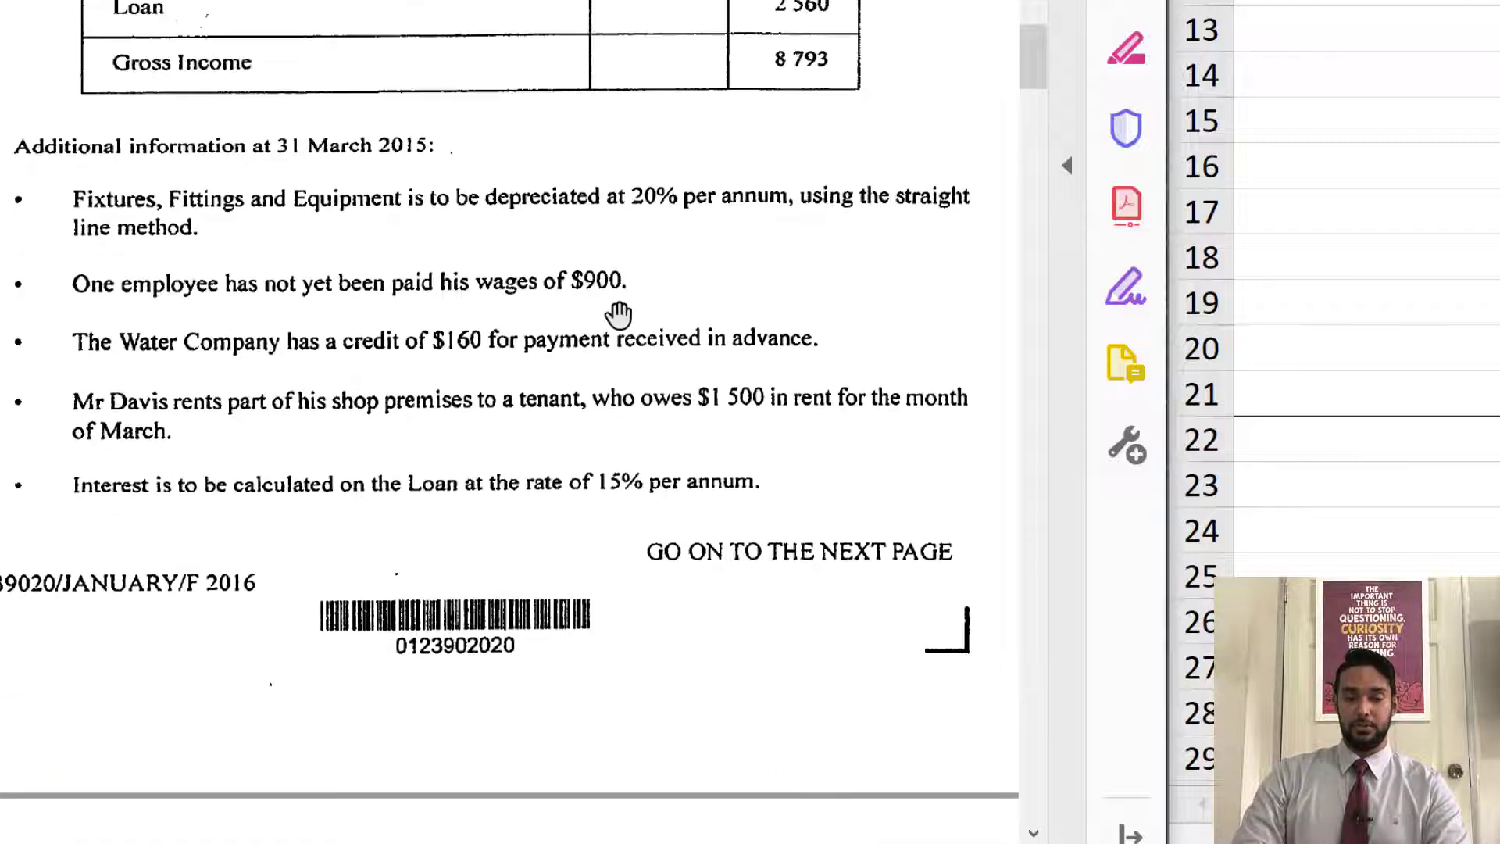
scroll(618, 315, up, 3)
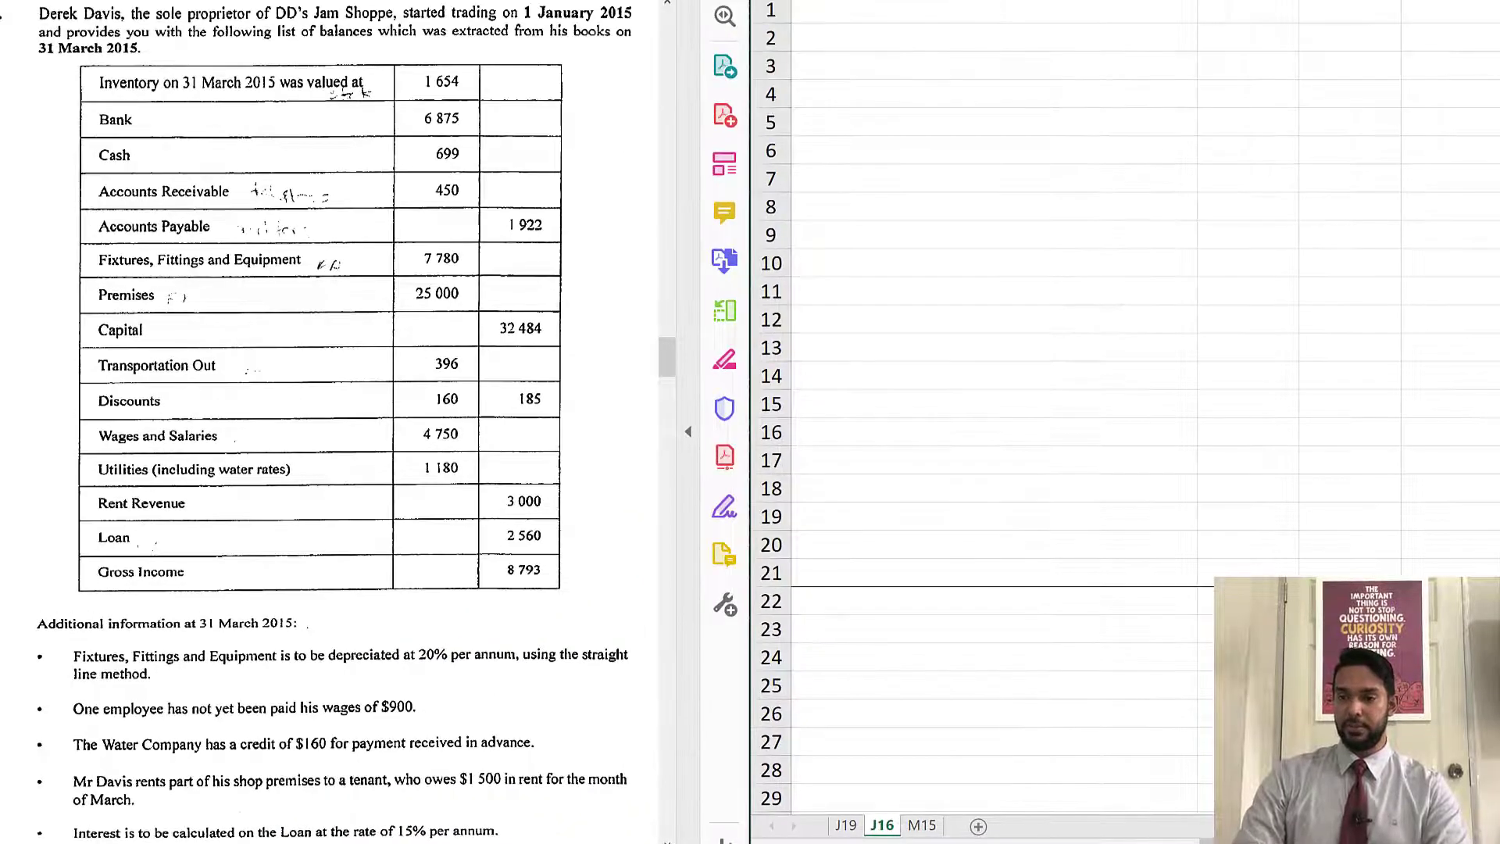
Step: Head the J16 sheet from row 2 with the proprietor's name, Income Statement and for the quarter ended 31 March 2015
click(992, 37)
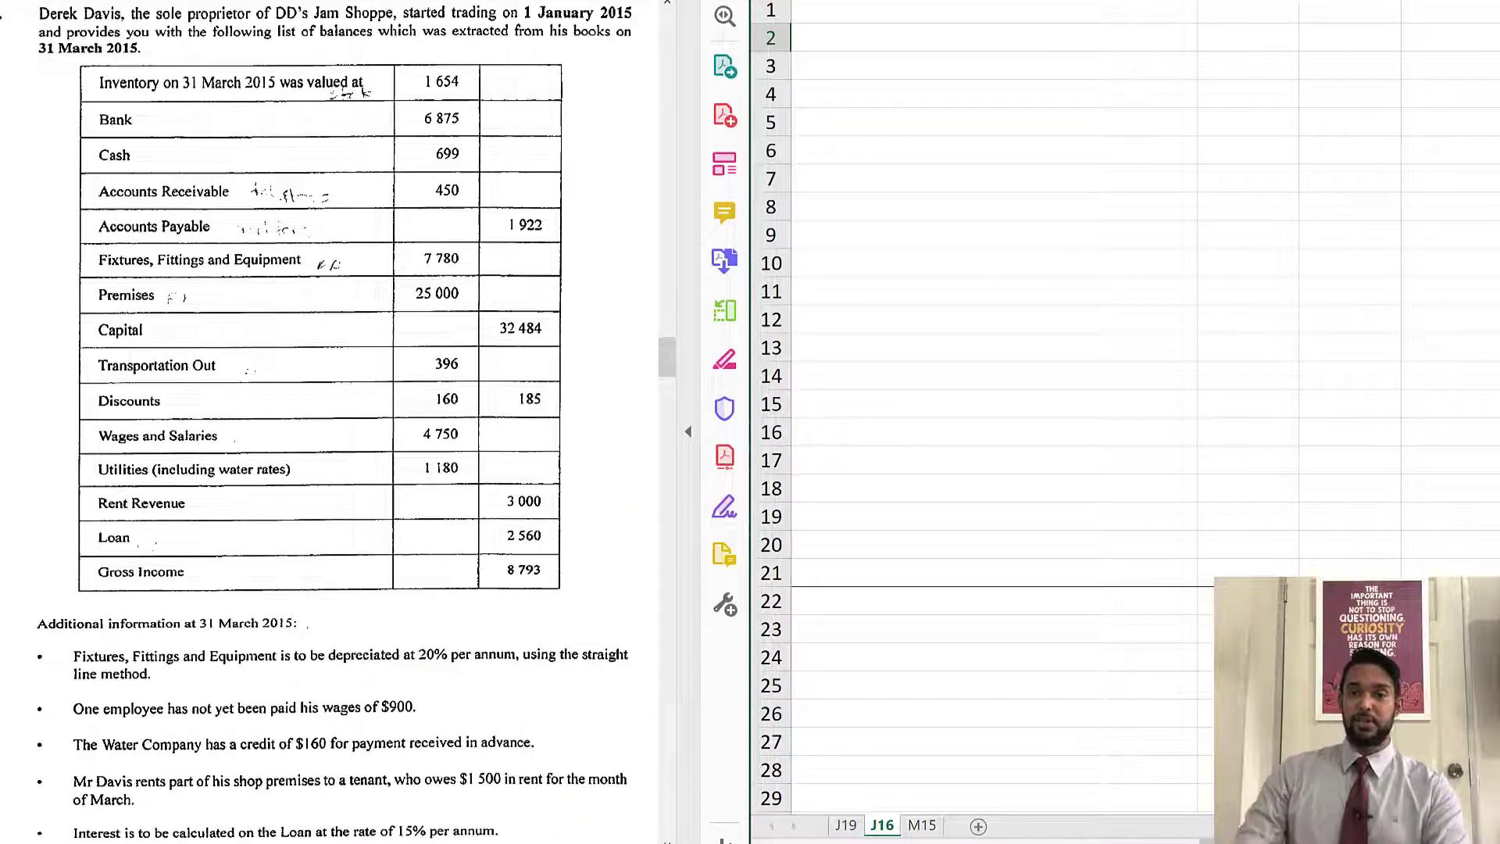
text(Derek Davis)
key(Return)
text(Income Statement)
key(Return)
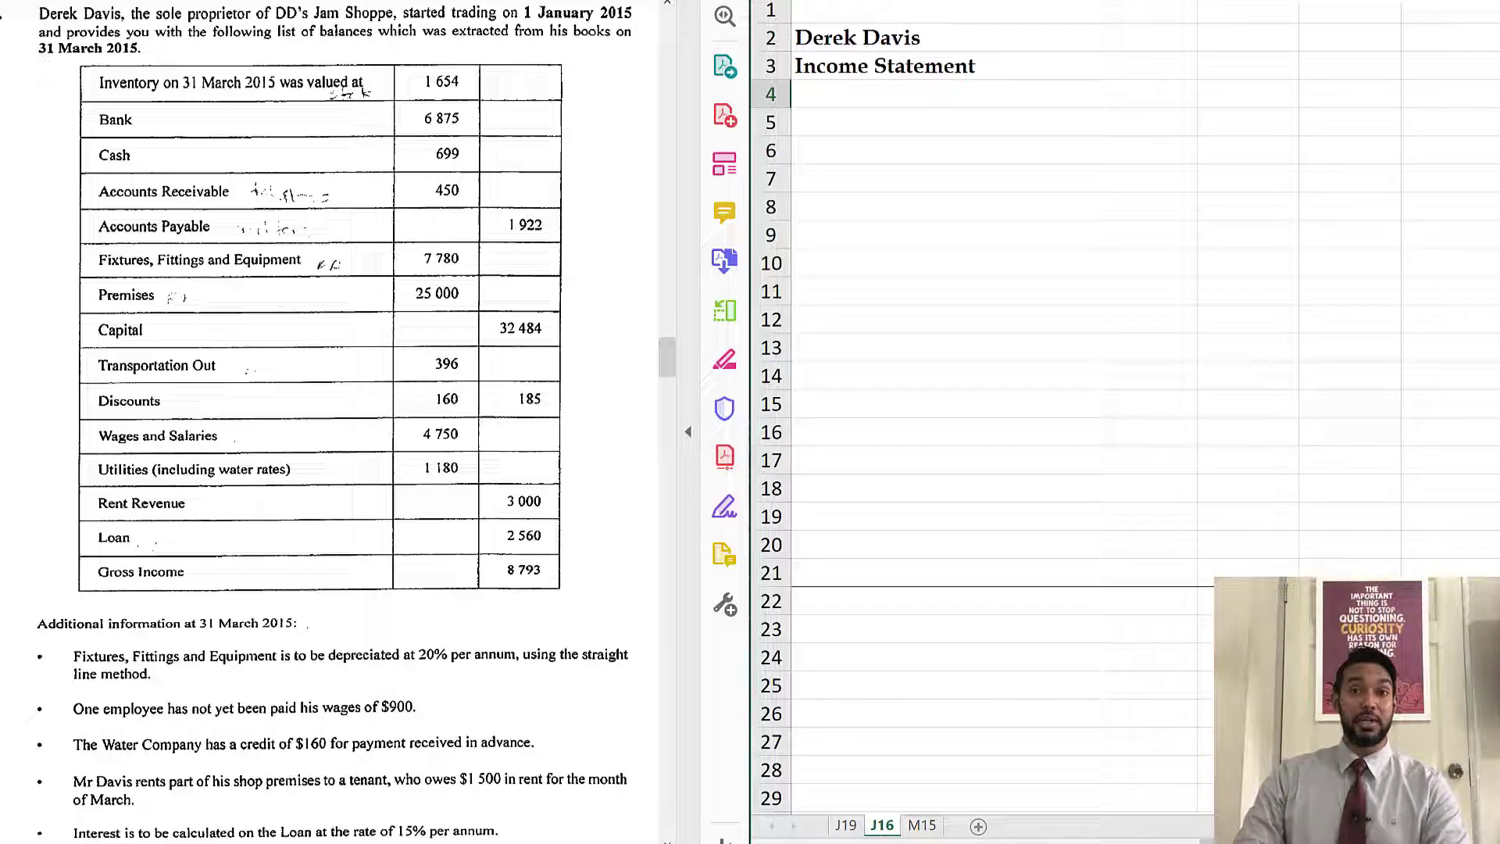
text(for the quarter ended 31 March 2015)
key(Return)
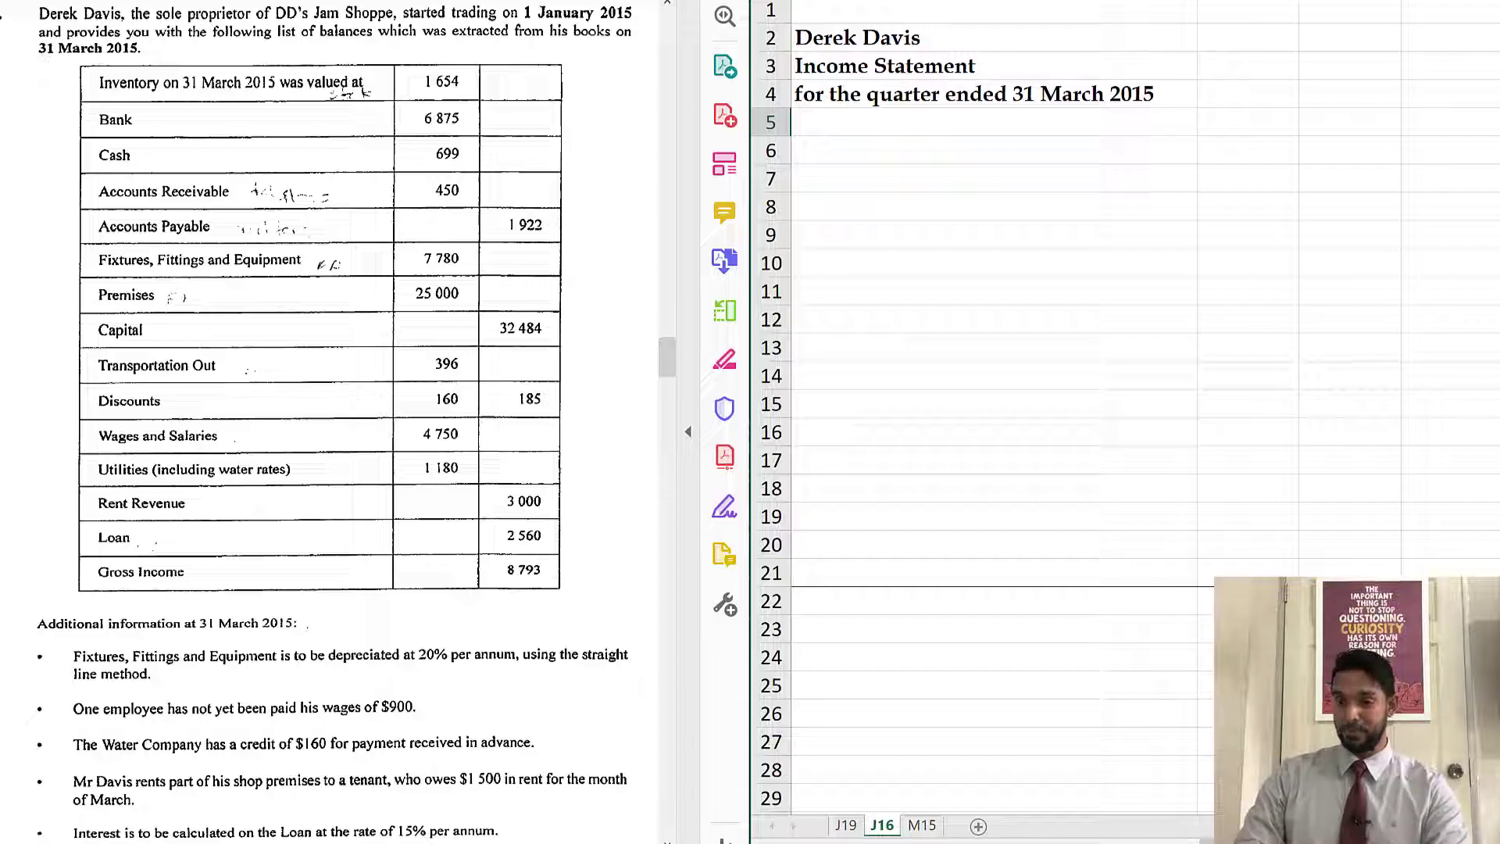
Step: Put a $ heading over each of the three amount columns in row 5
key(Tab)
key(Tab)
key(Tab)
text($)
key(Tab)
text($)
key(Tab)
text($)
key(Return)
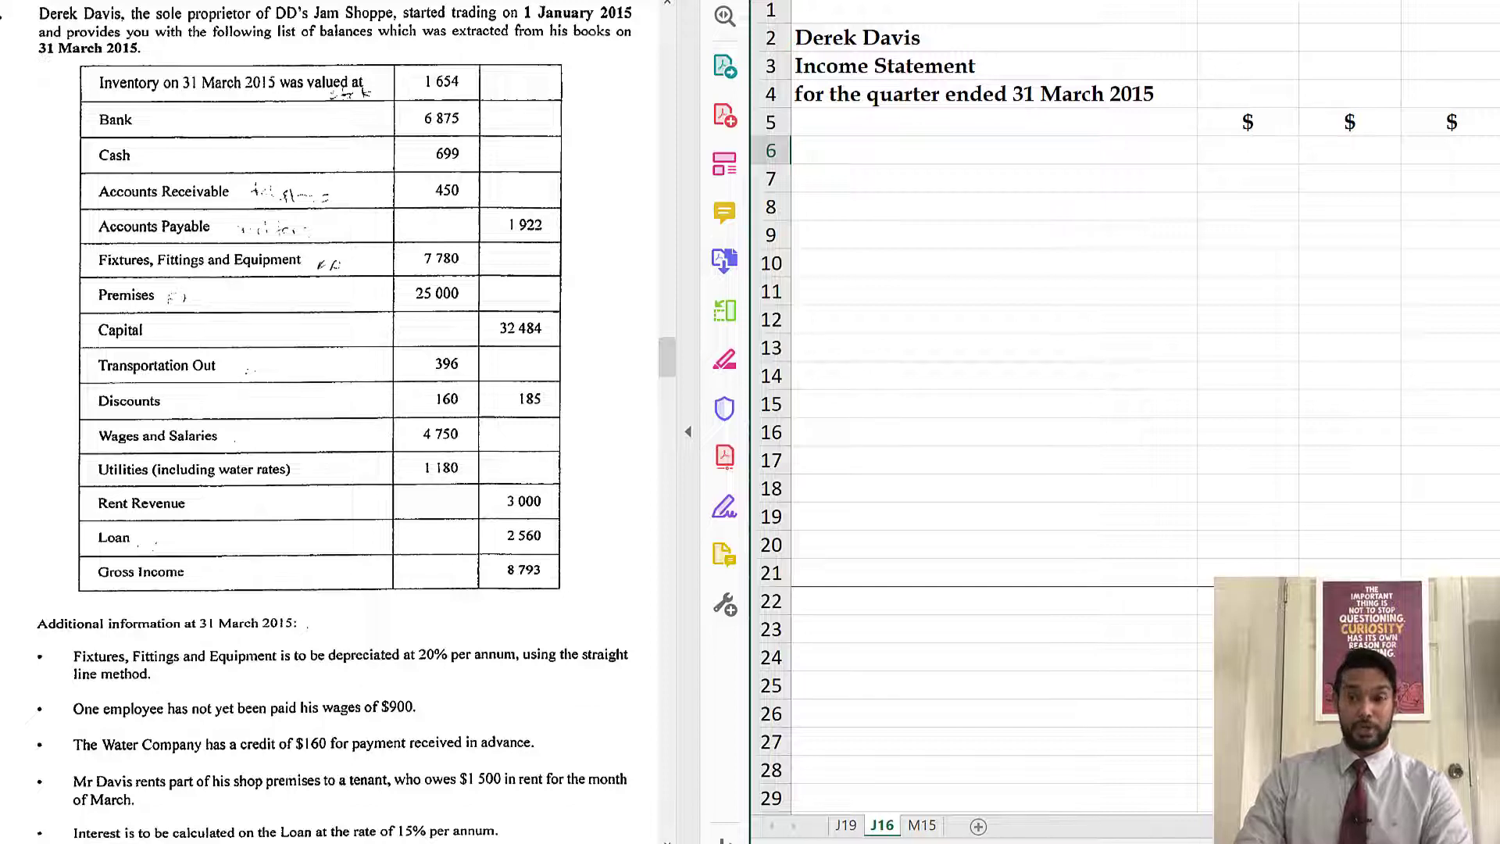
Step: Enter Gross income of 8793 in the last amount column, followed by the subheading add: Other revenue in row 7
text(Gross income)
key(Tab)
key(Tab)
key(Tab)
key(Tab)
key(Tab)
text(8793)
key(Return)
text(add: Other revenue)
key(Return)
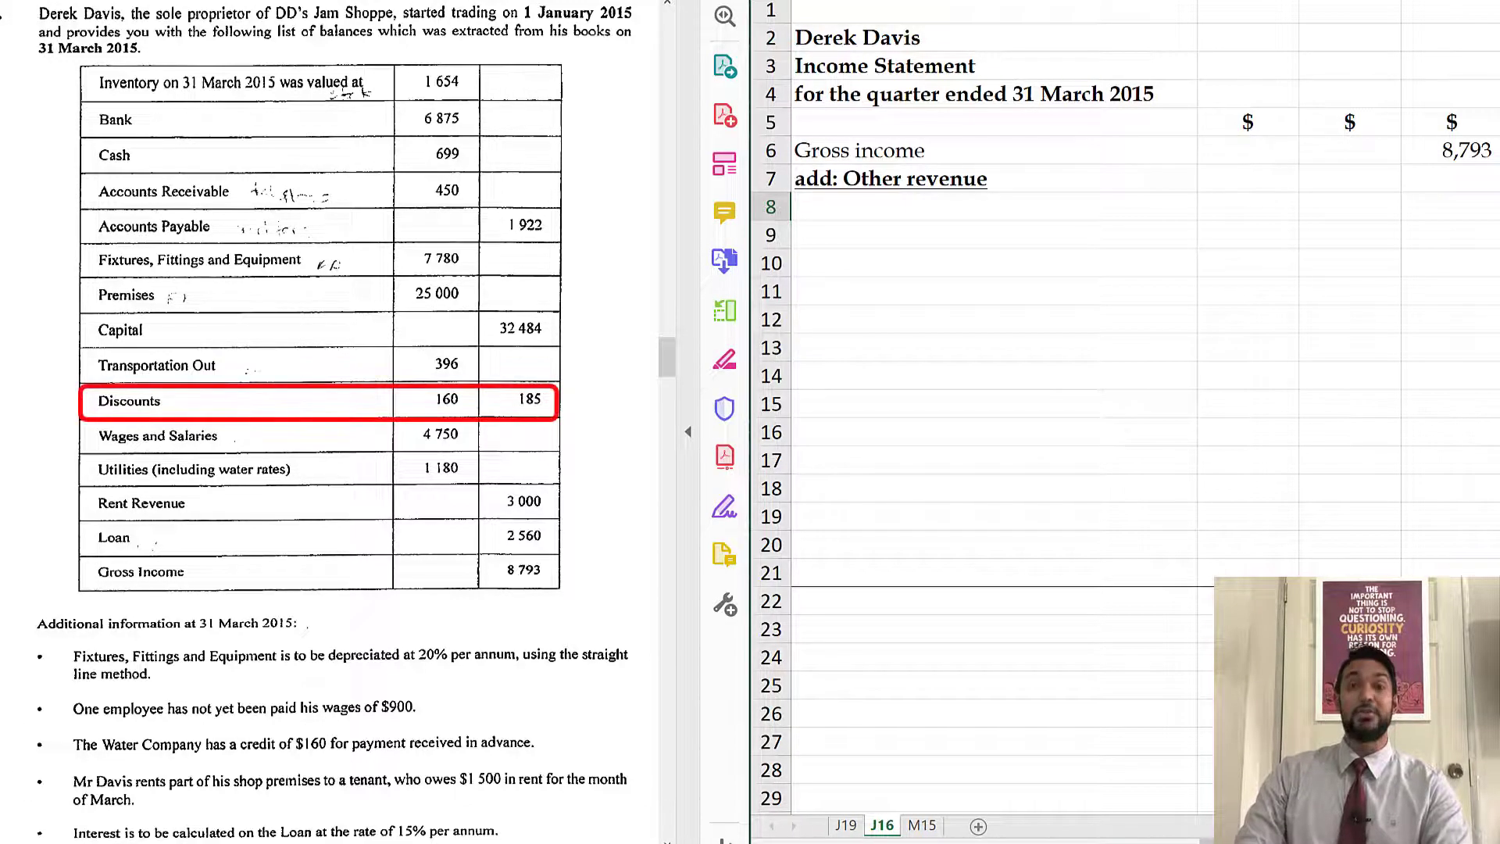
Step: Enter Discounts received in row 8 under Other revenue, with 185 in the middle amount column
text(Discounts received)
key(Tab)
key(Tab)
key(Tab)
key(Tab)
text(185)
key(Return)
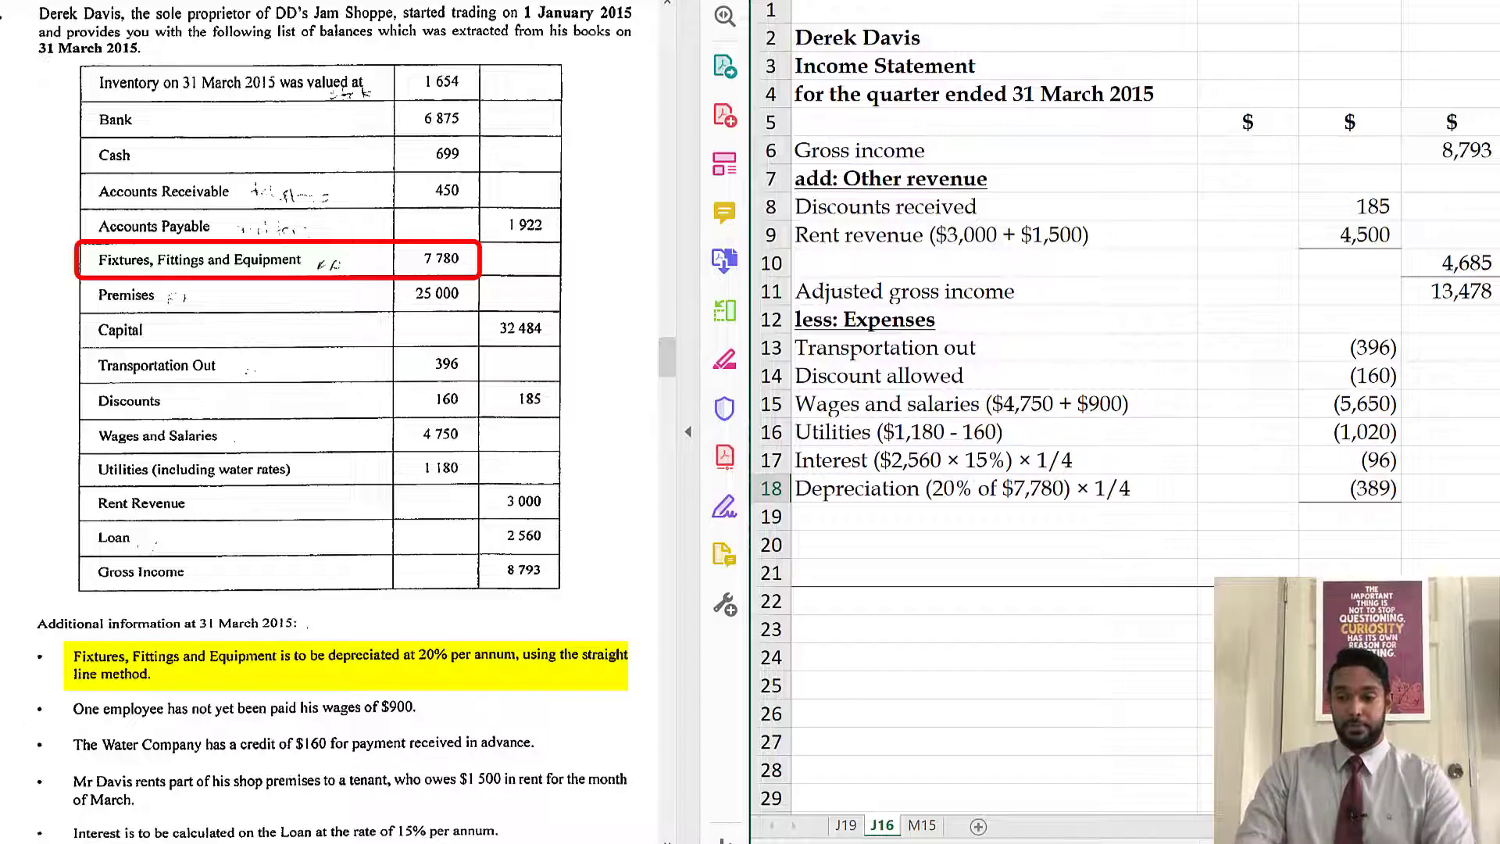
Step: Complete the statement with total expenses of (7,711) in row 19 and Net Income of 5,767 in row 20, both in the last amount column
key(Return)
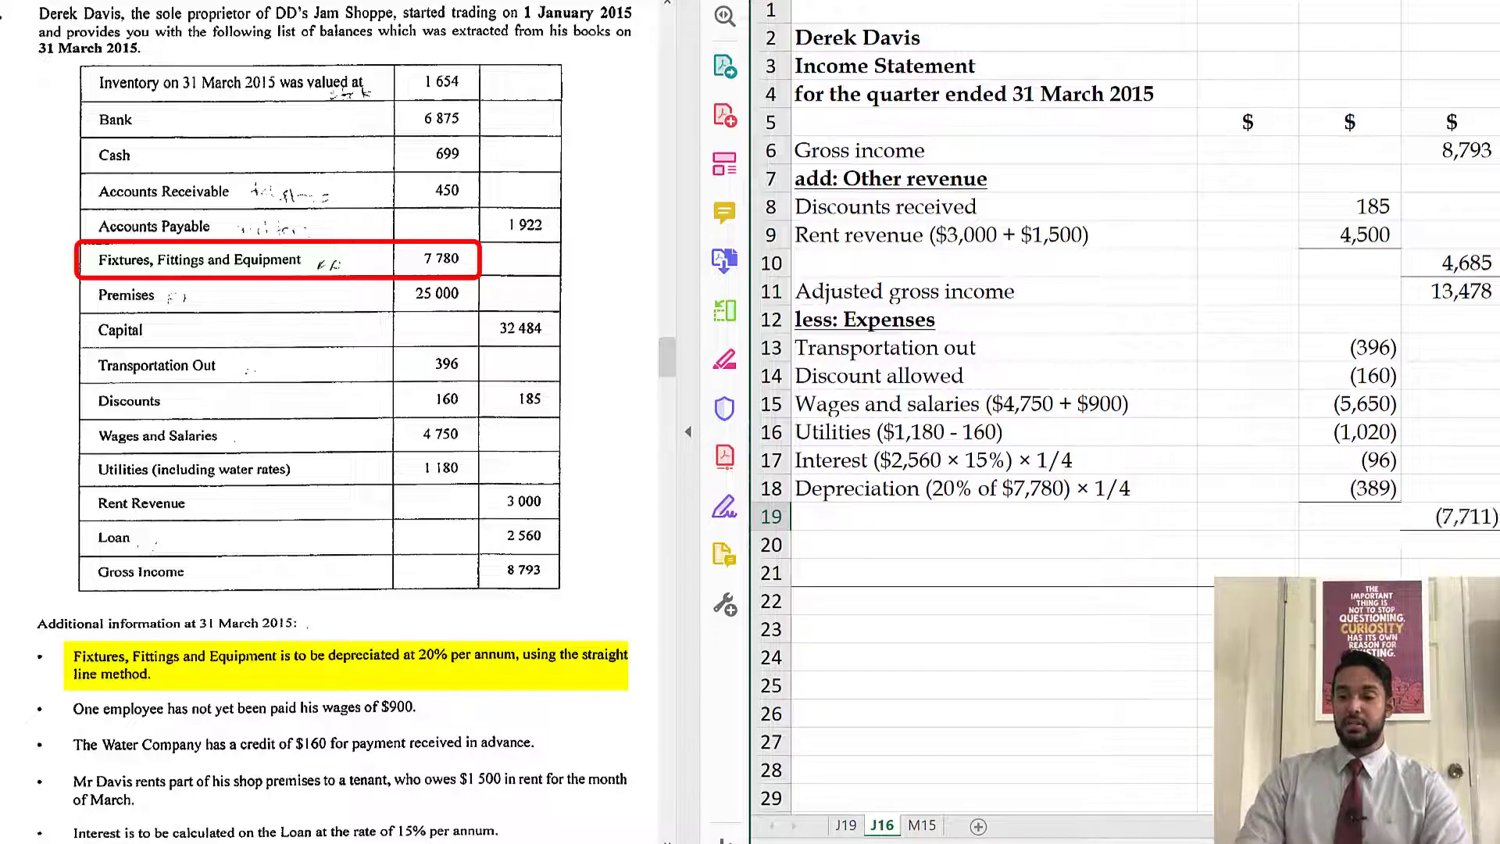
key(Return)
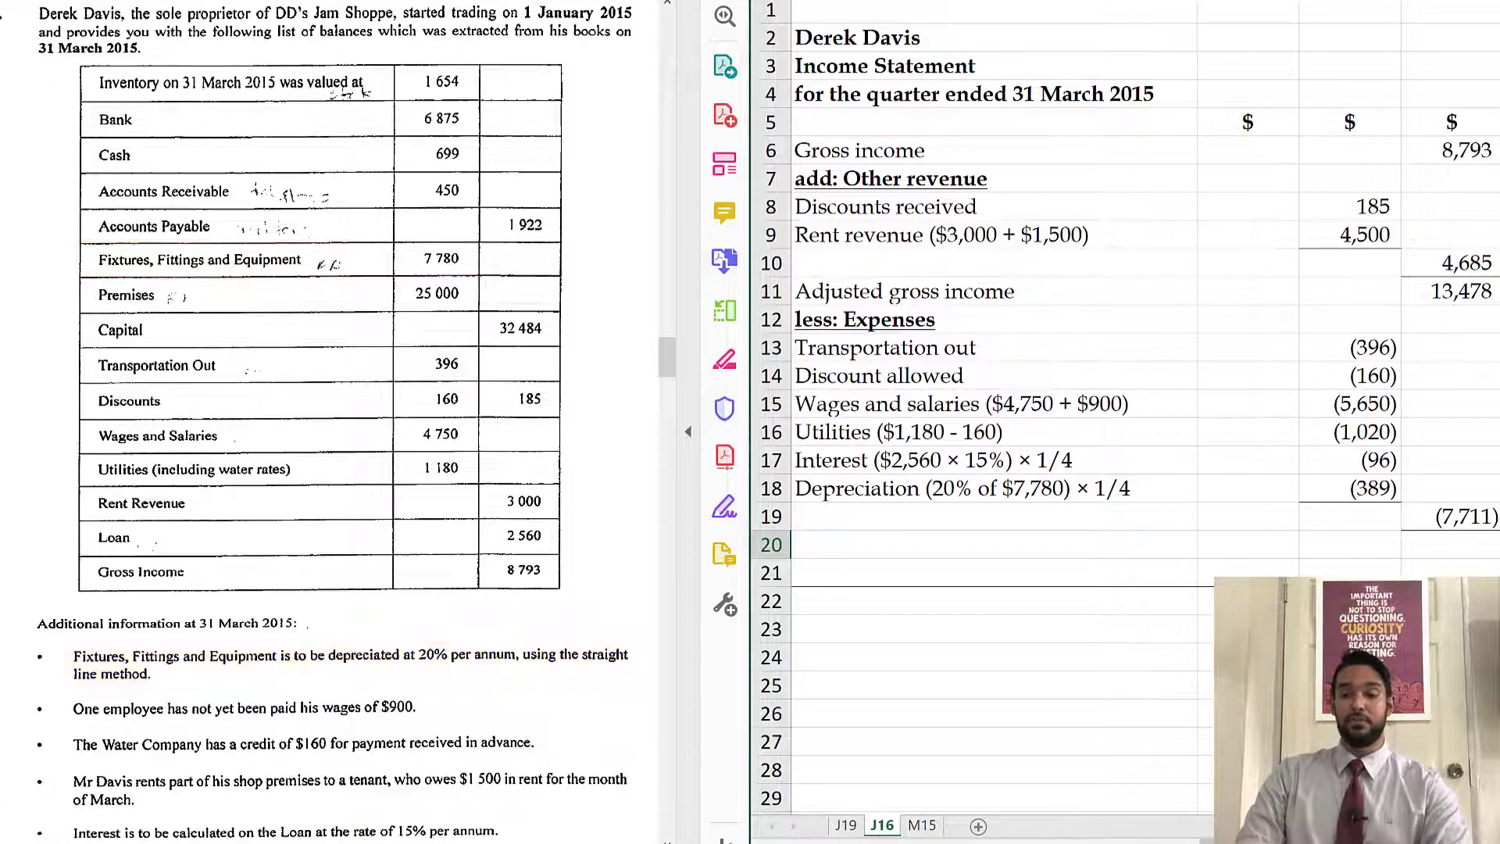
key(Return)
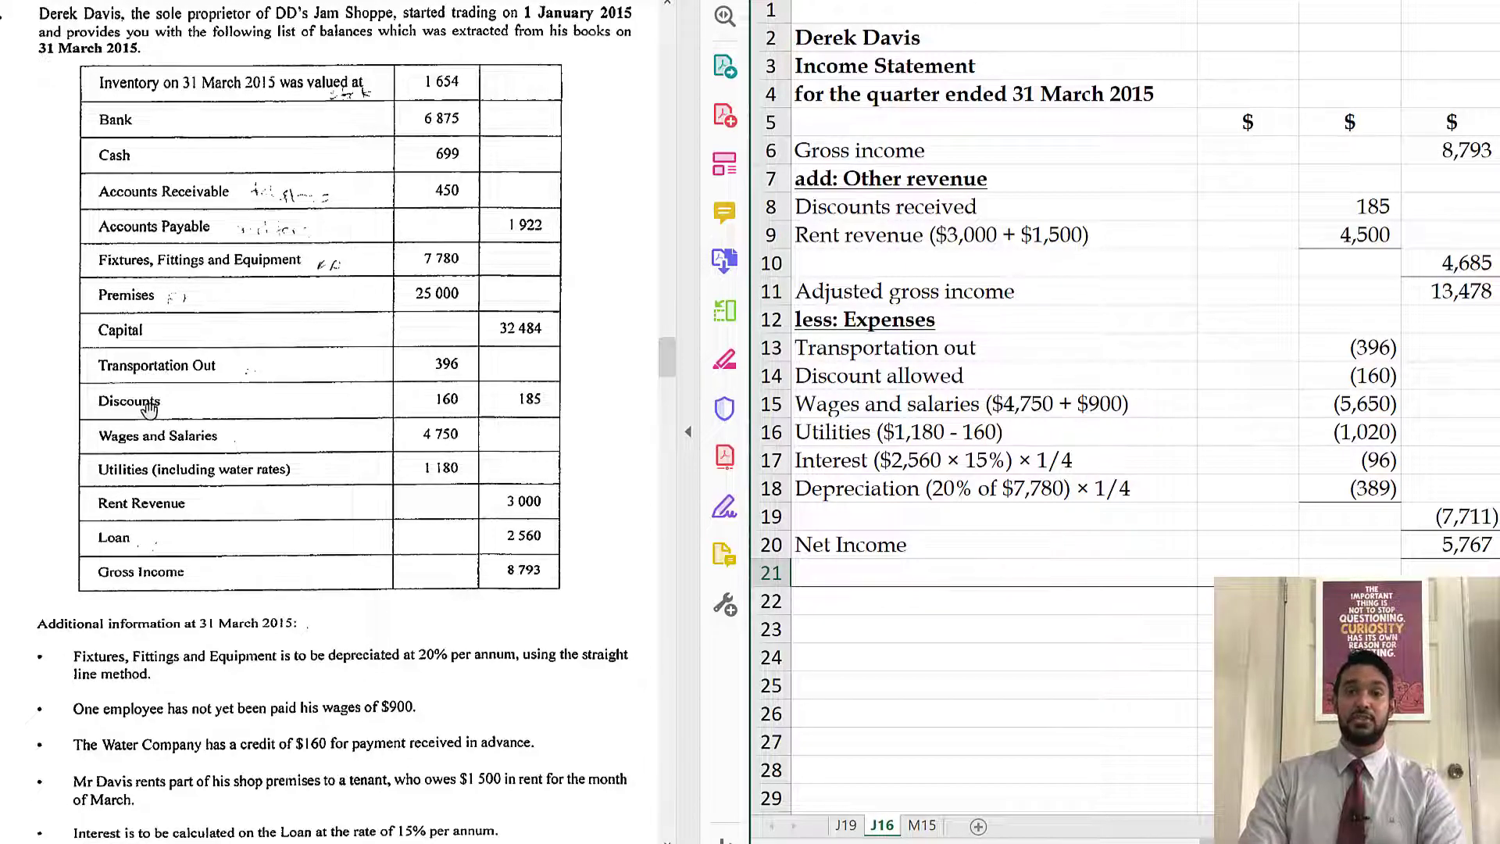
Step: Review the adjusted lines of the income statement: interest and depreciation, wages and utilities, and rent revenue
drag(78, 553, 558, 591)
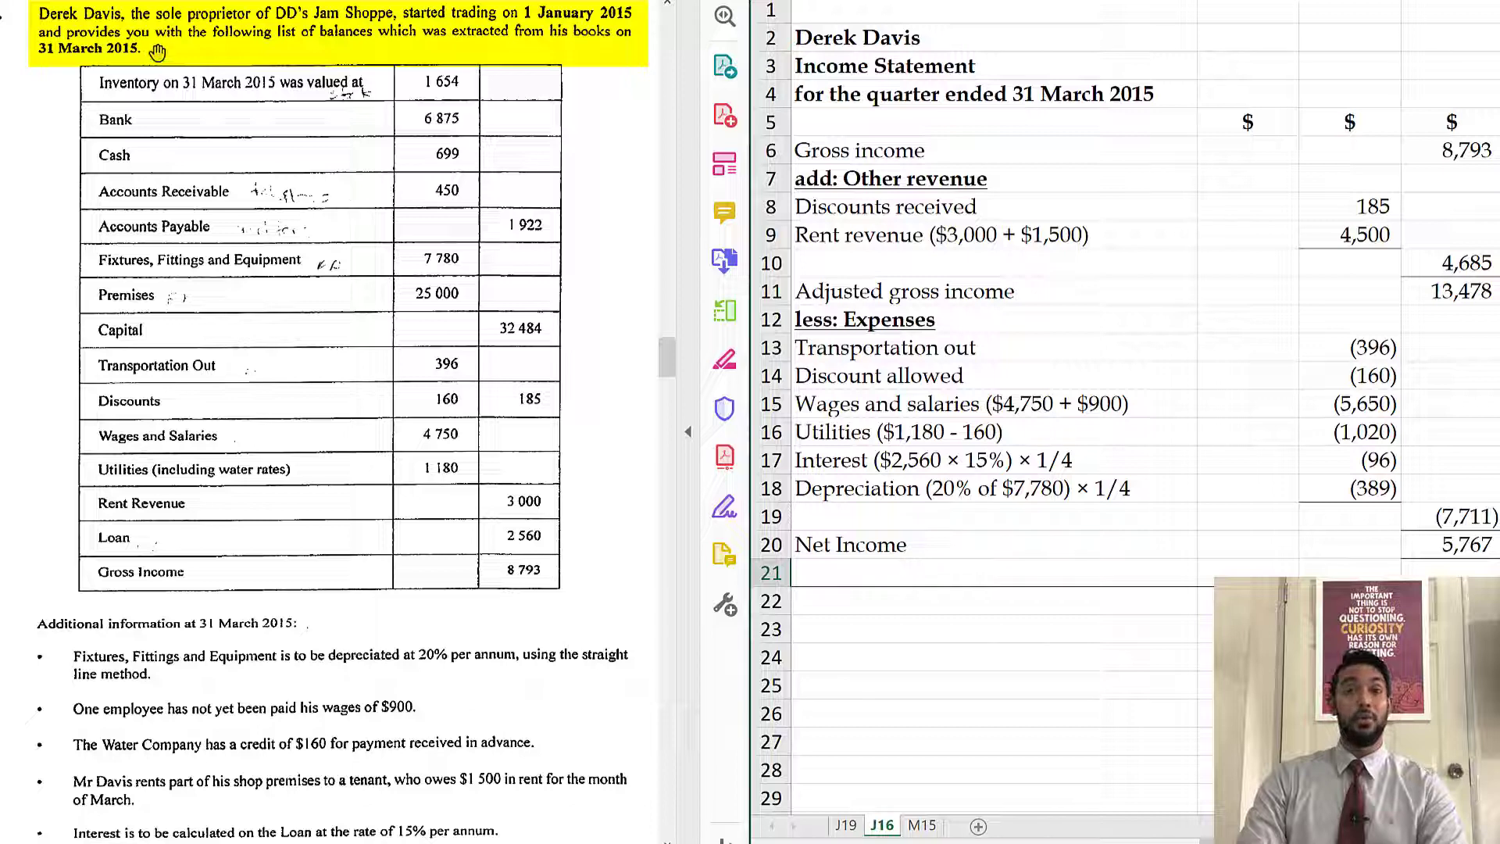
click(988, 461)
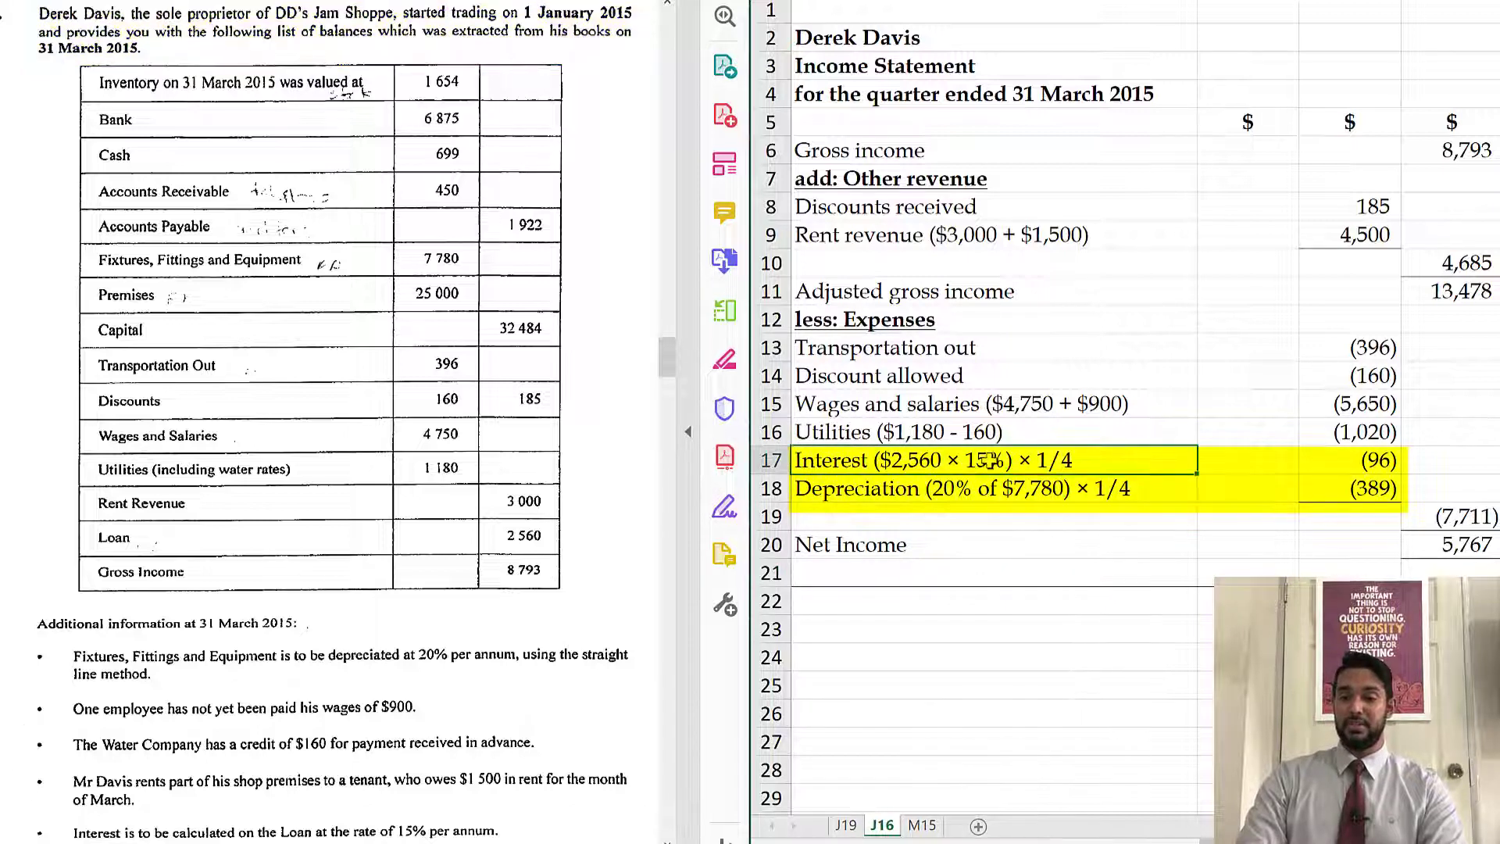
drag(989, 461, 984, 487)
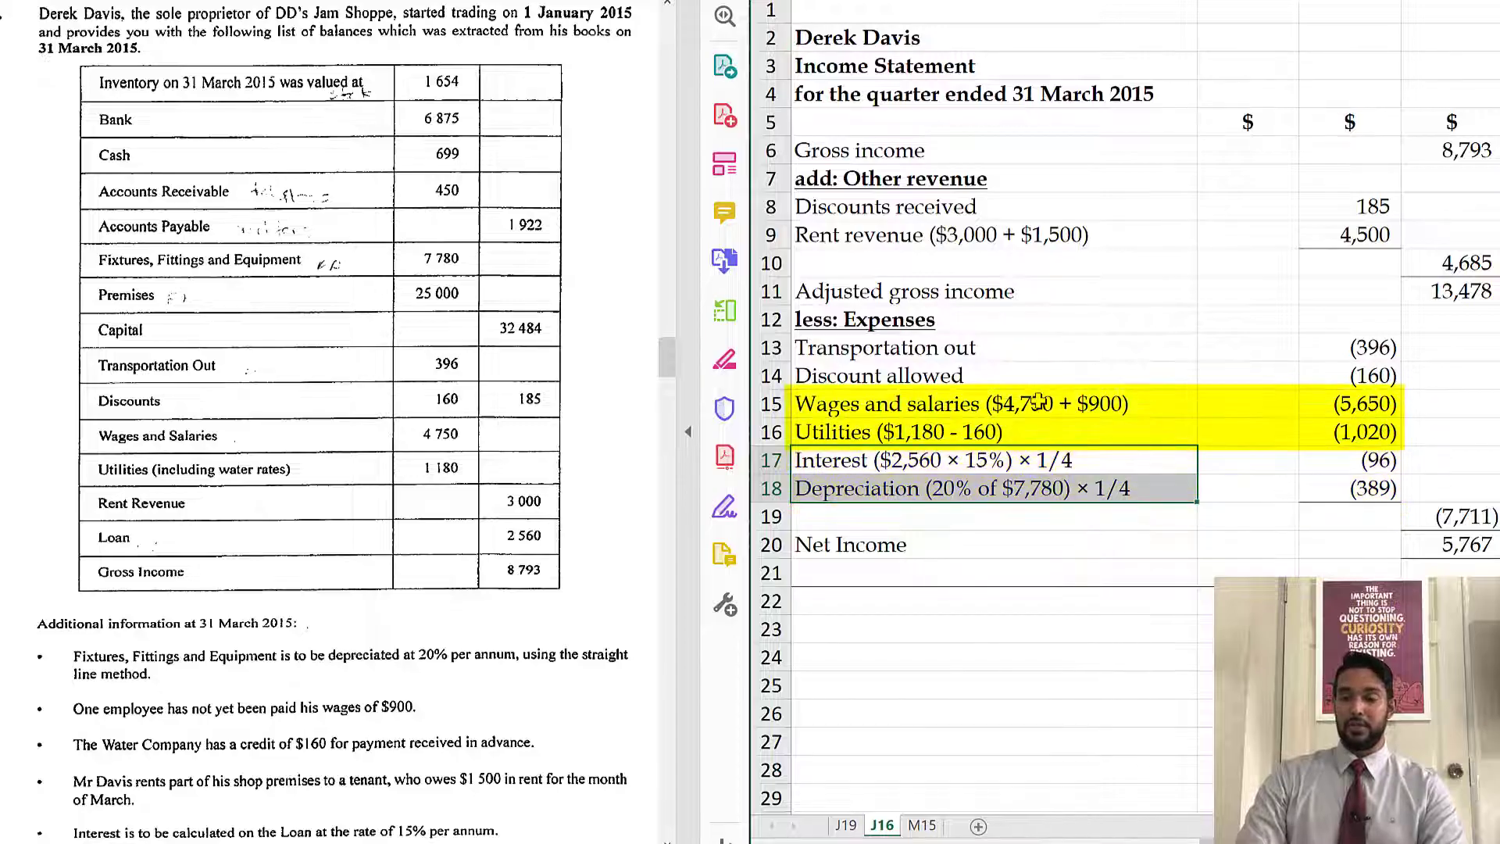
drag(1024, 404, 1034, 425)
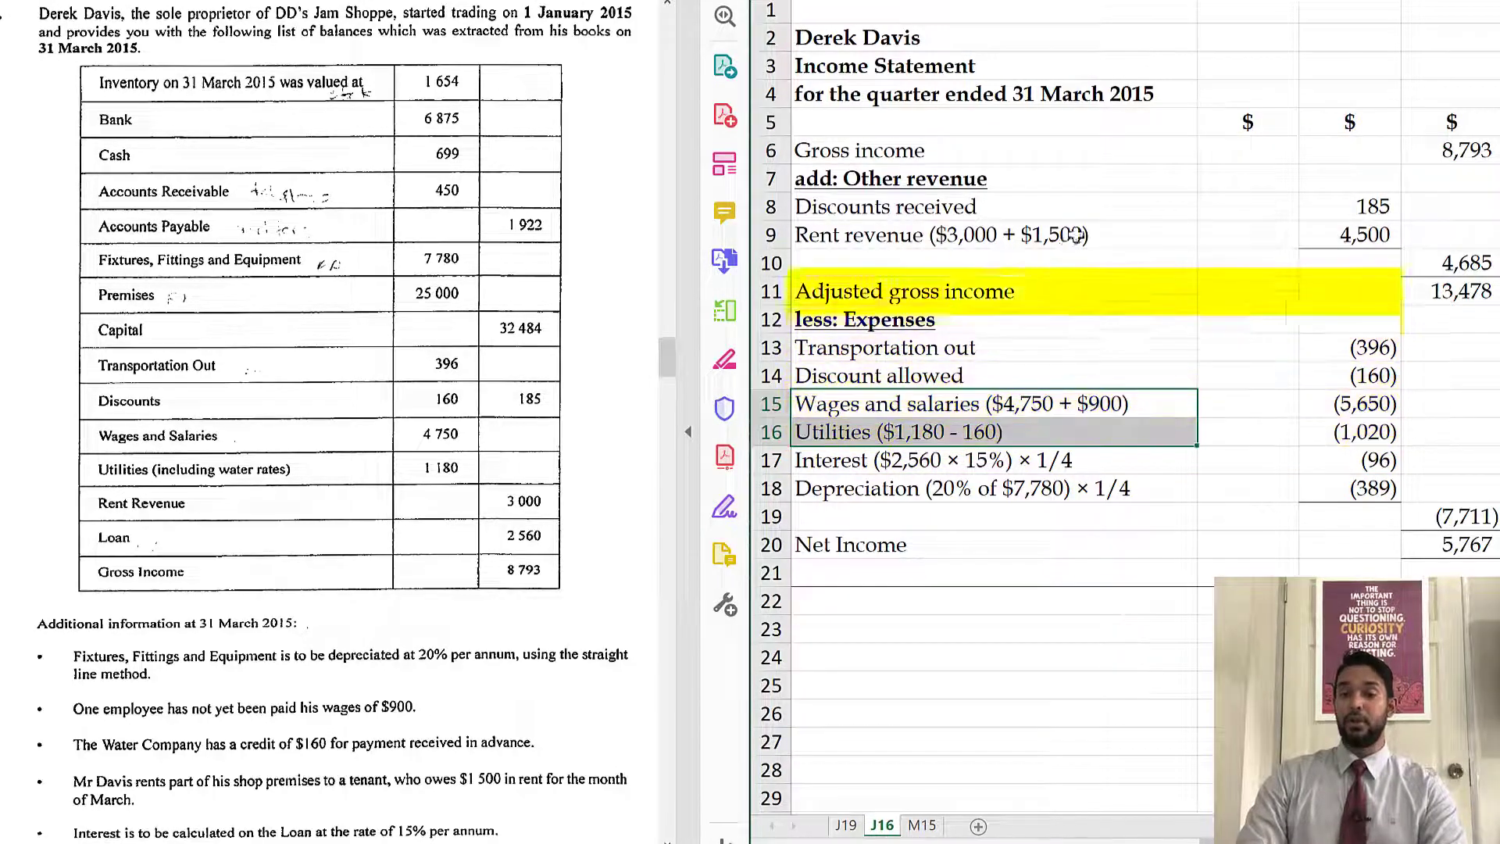
drag(1008, 235, 1314, 231)
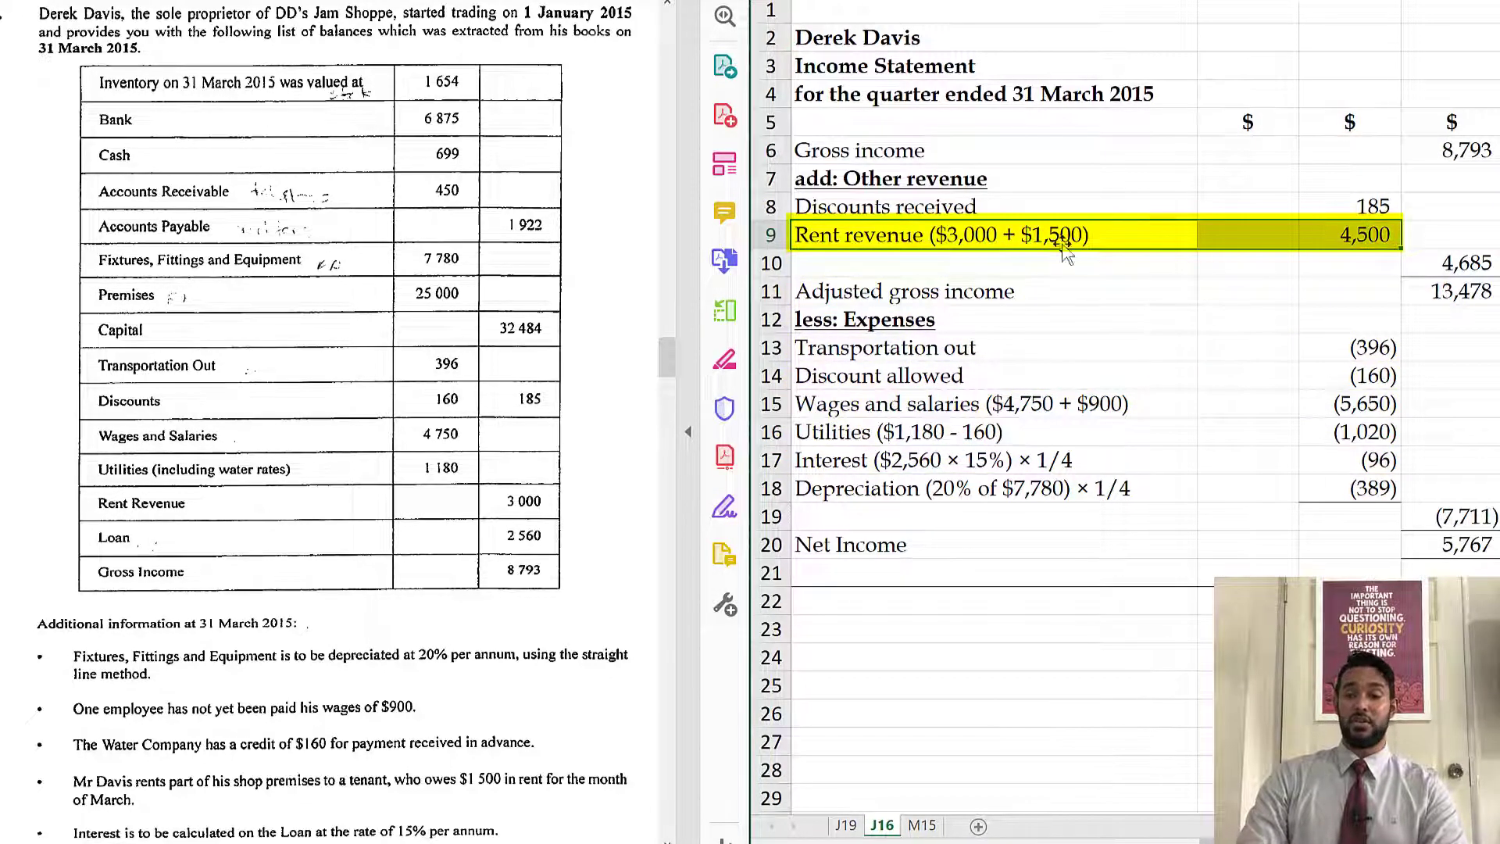